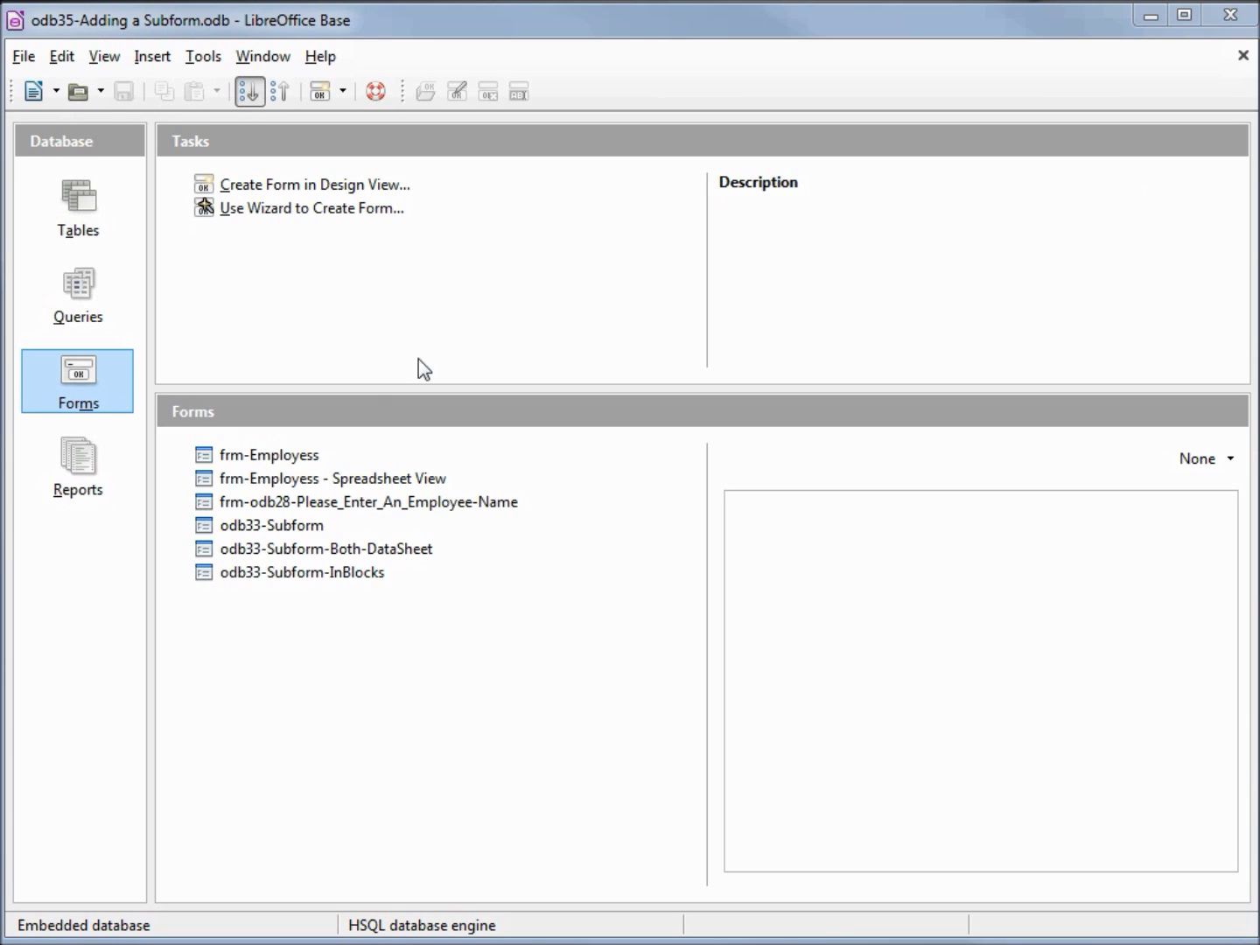
Step: Bring up the context menu for the frm-Employess form in the Forms list
right_click(282, 459)
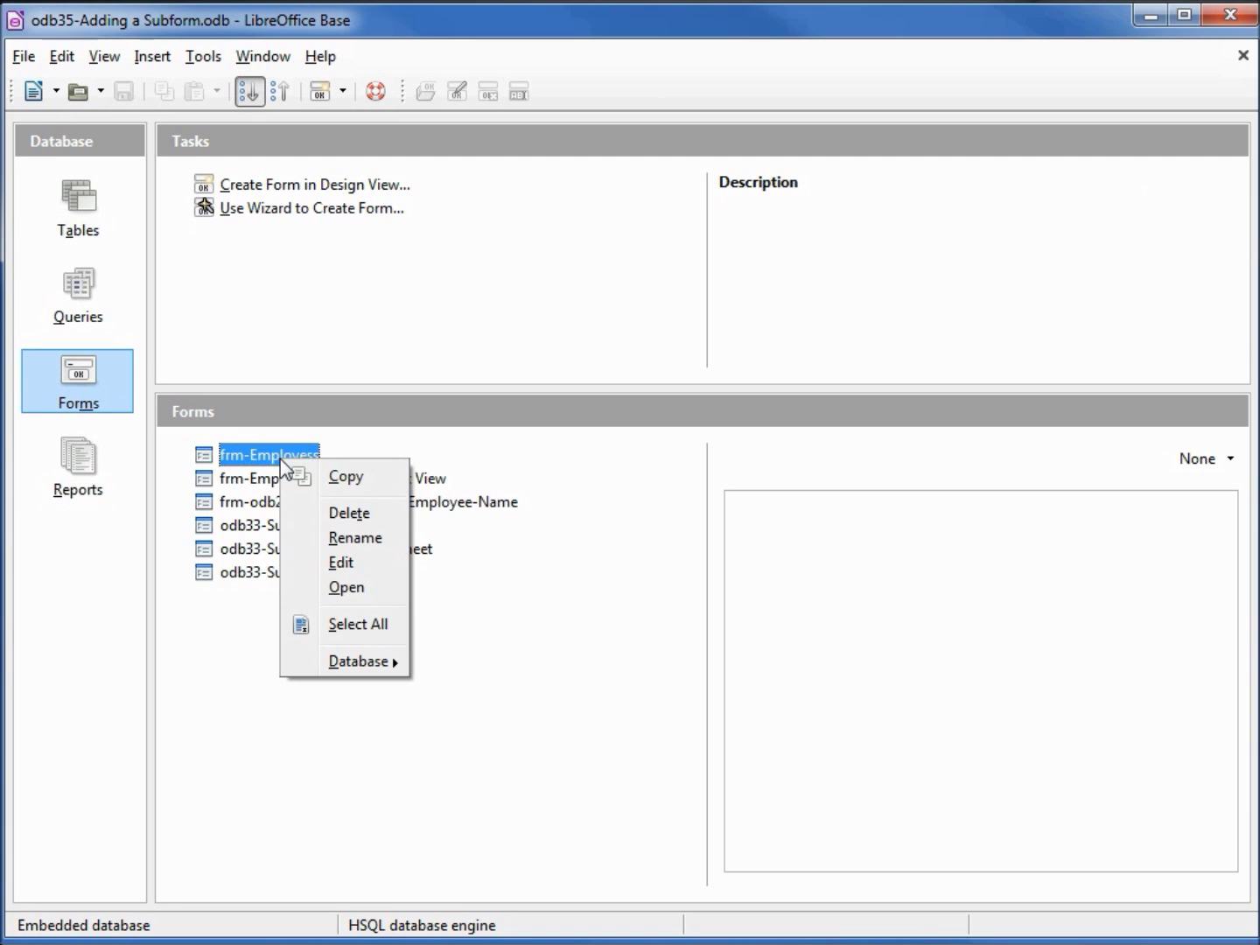
Step: Edit frm-Employess in design mode and reach the Format menu
left_click(349, 556)
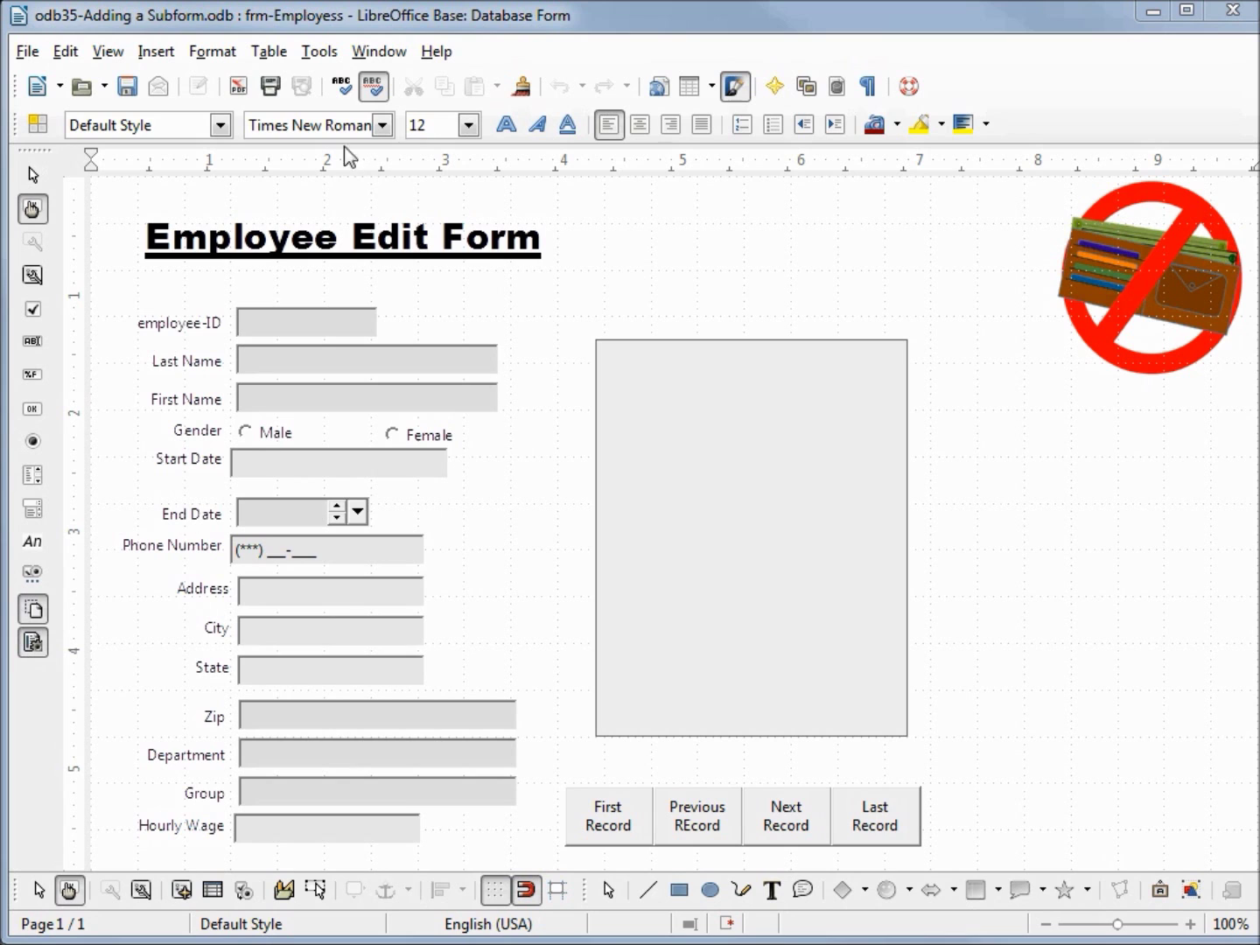
left_click(210, 55)
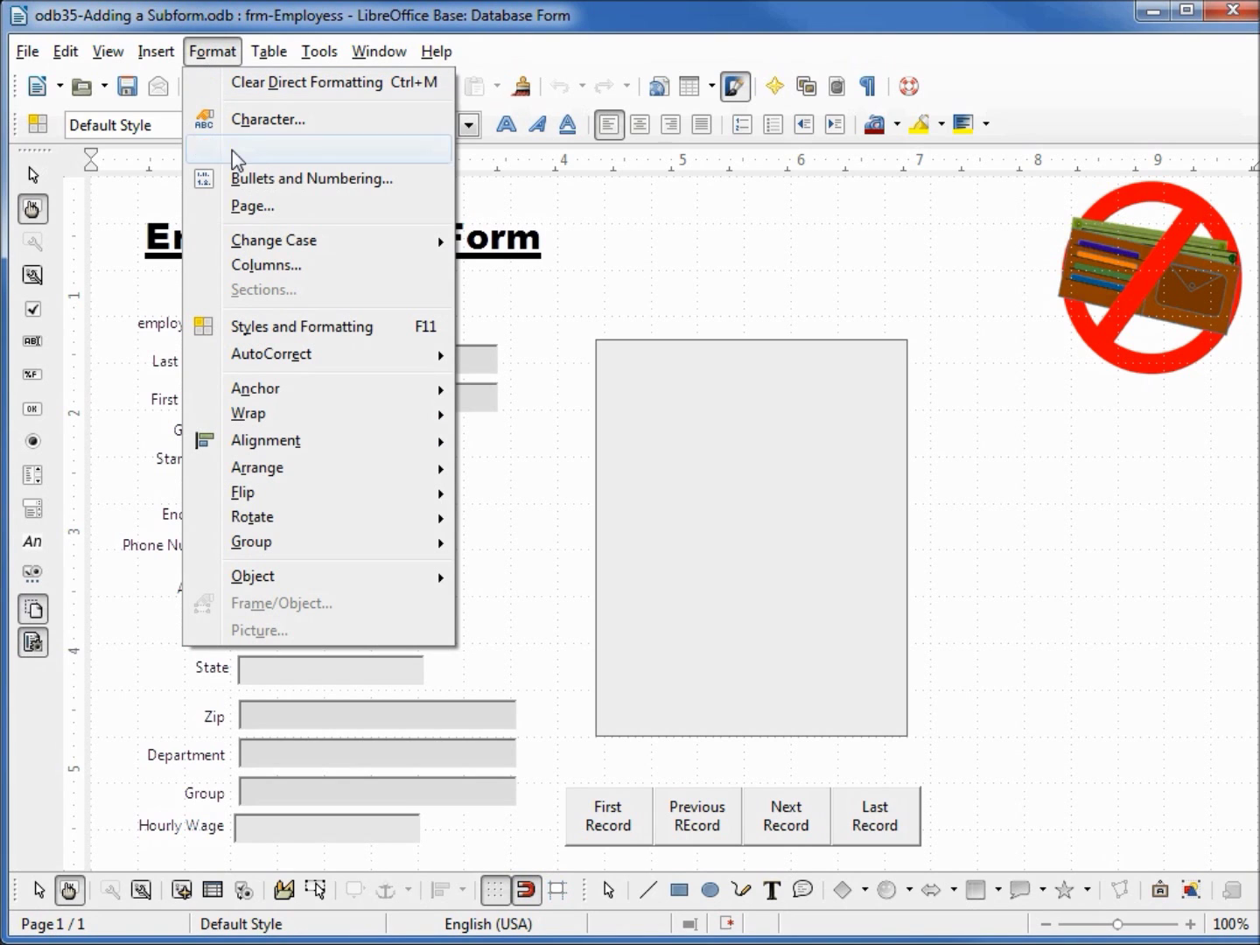
Step: Set the page style background to the solid Blue gray colour and confirm
left_click(253, 209)
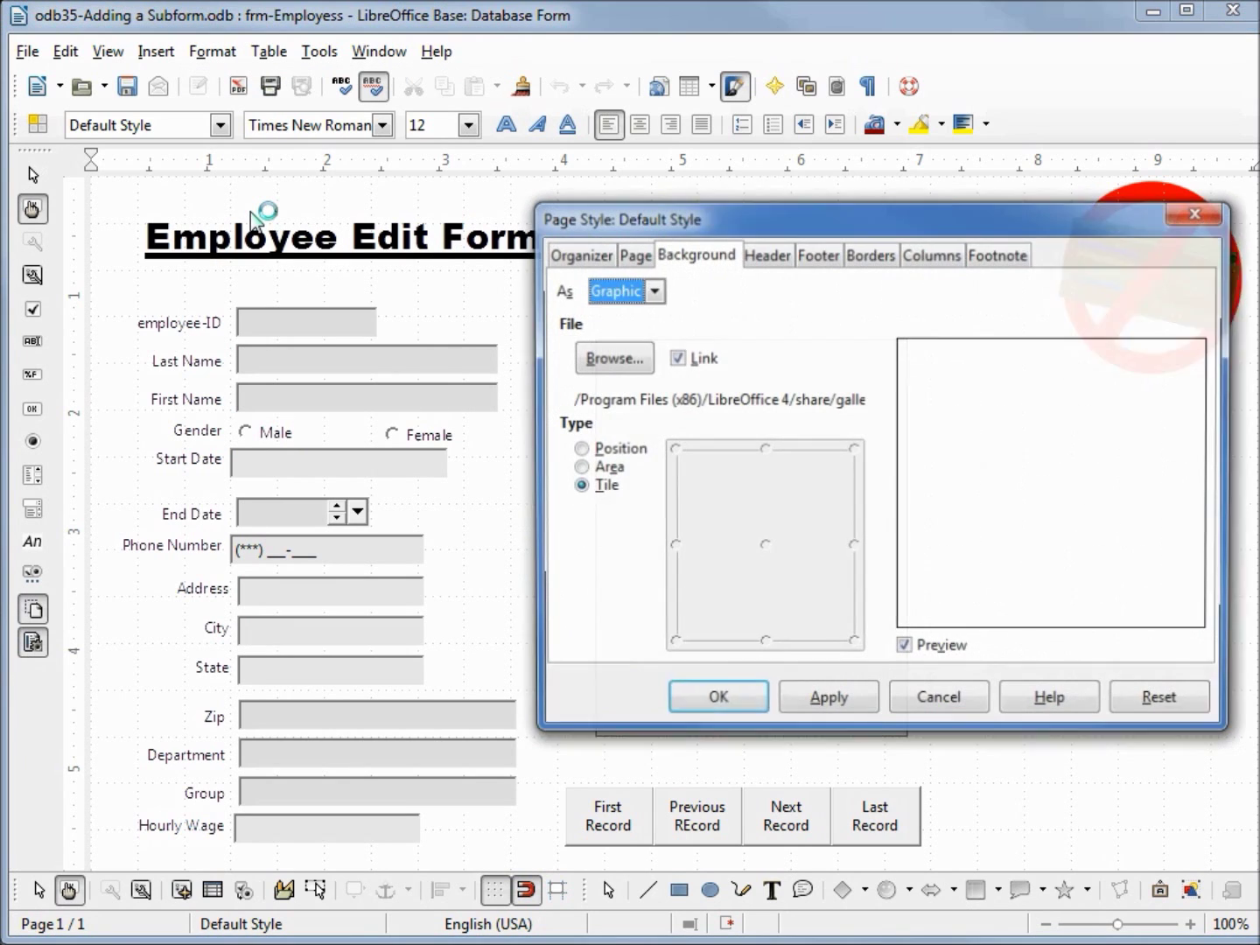
left_click(650, 290)
left_click(642, 317)
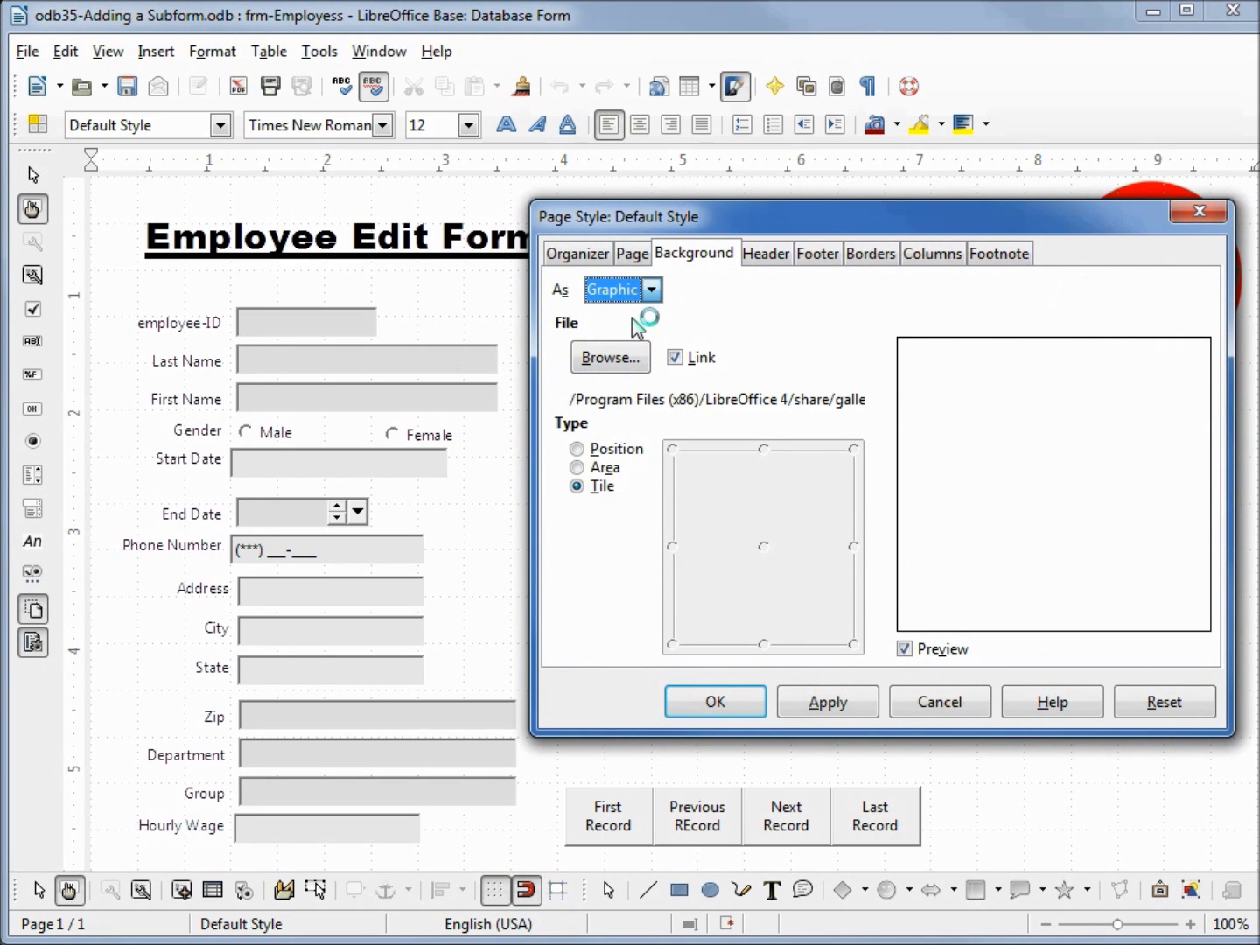
left_click_drag(863, 423, 863, 557)
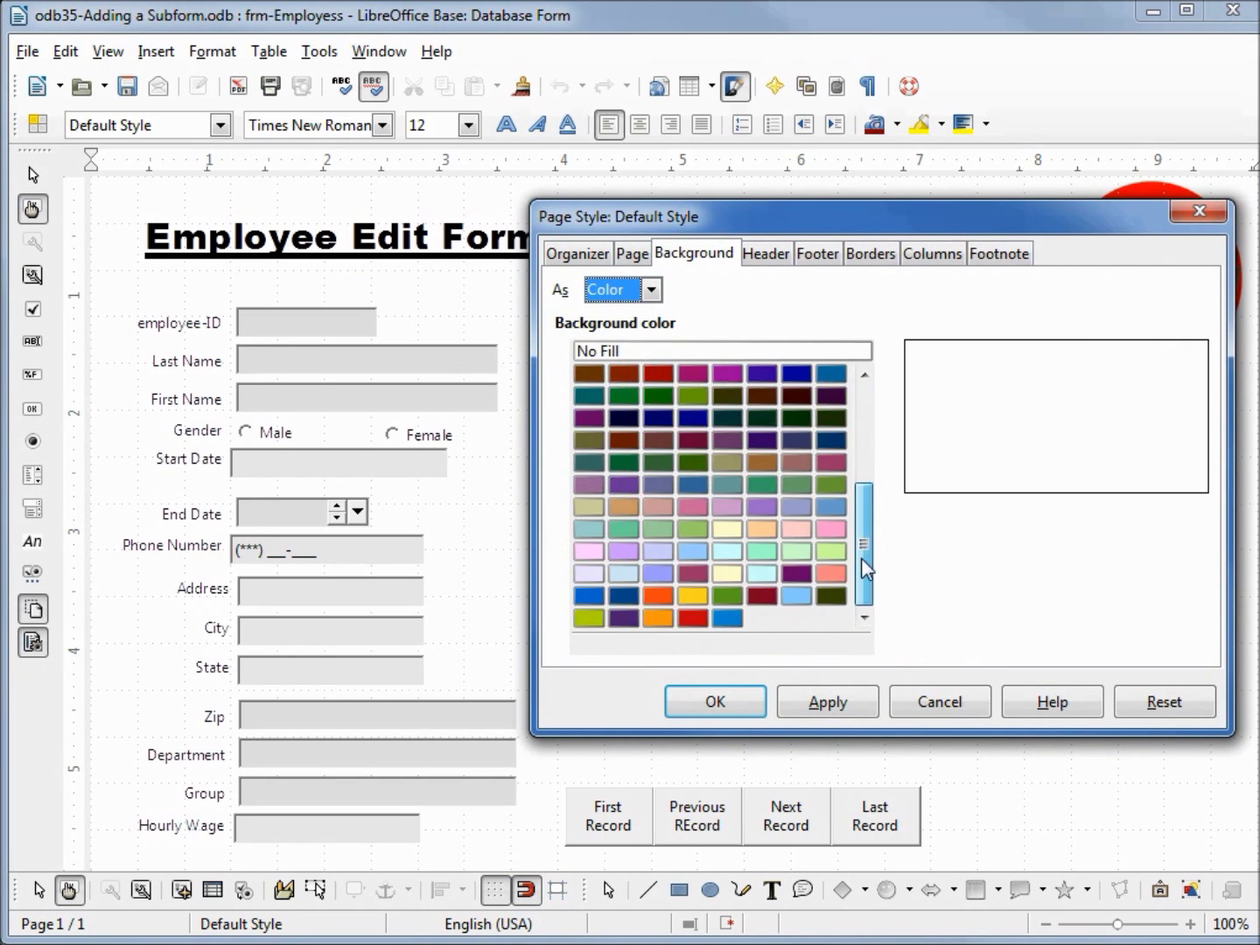
left_click(593, 579)
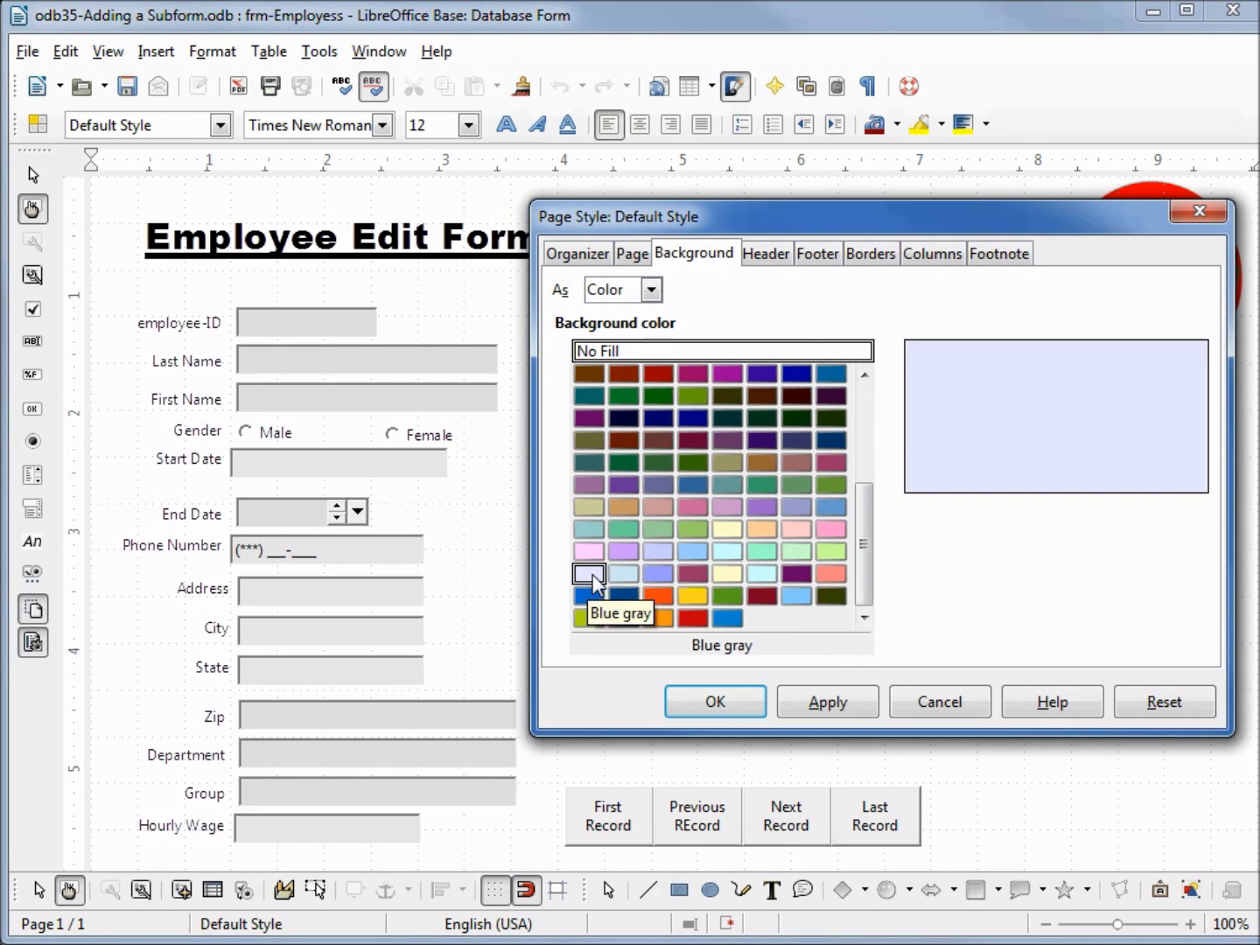
left_click(827, 701)
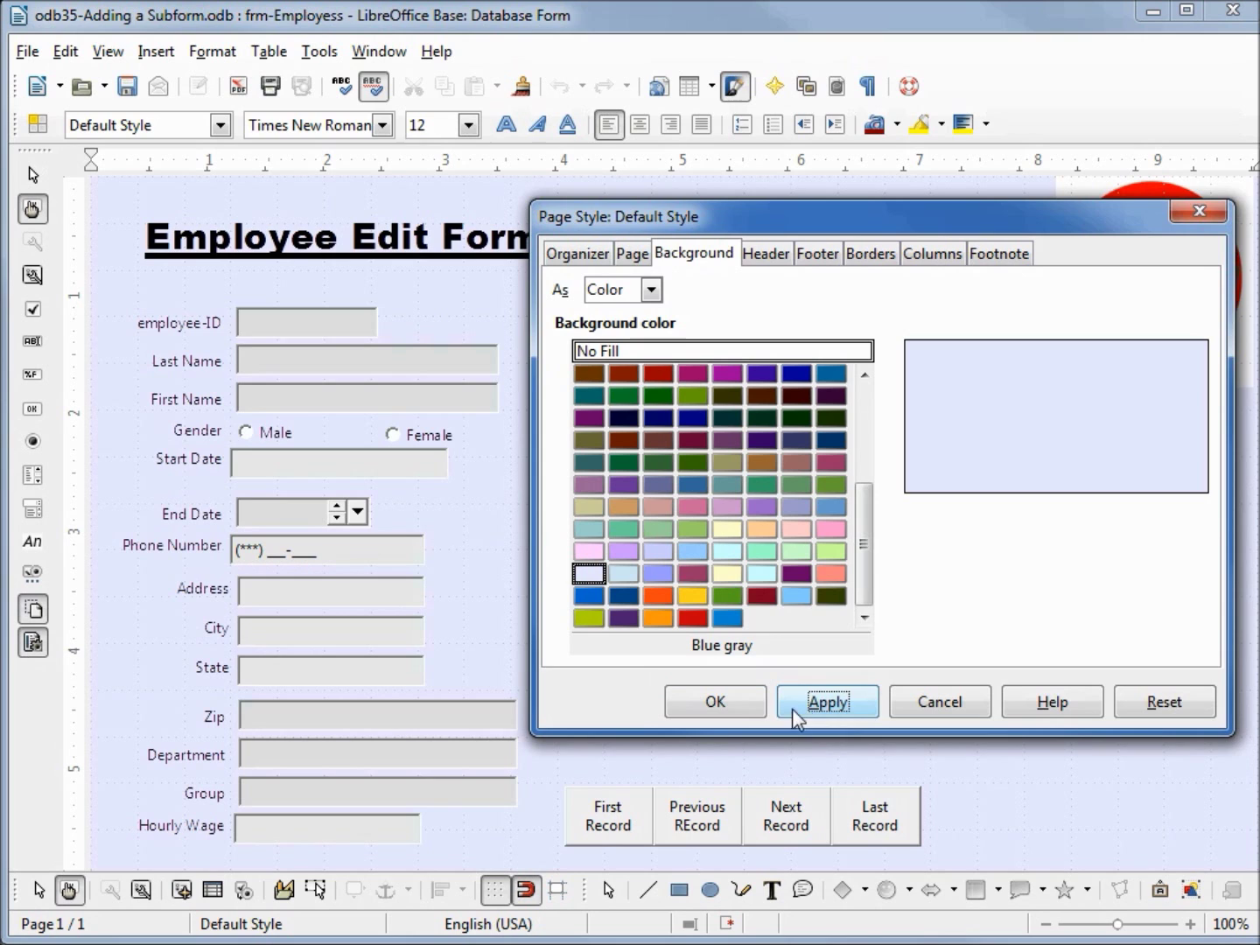
left_click(731, 706)
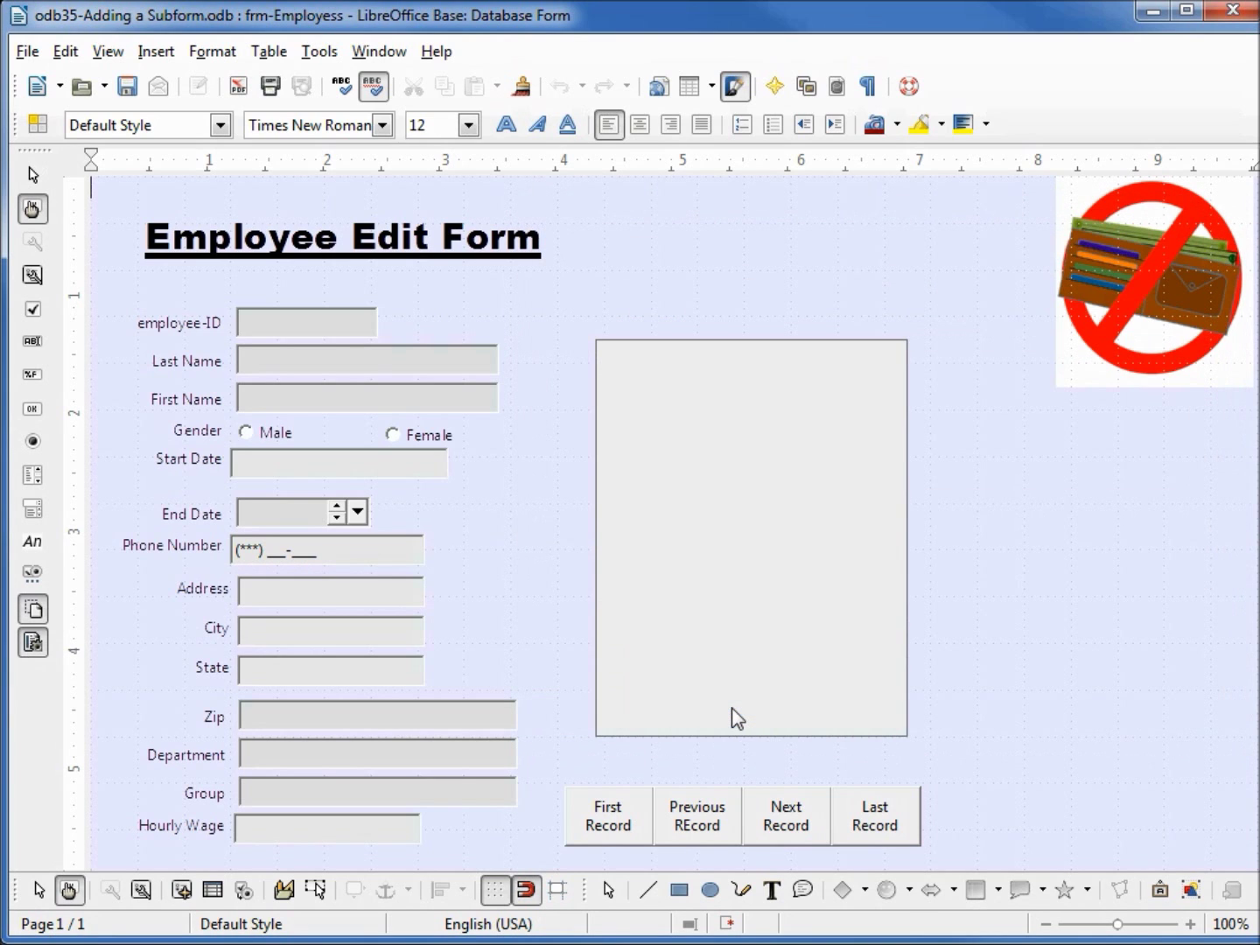
Step: Delete the Phone Number label and its phone field via the Form Navigator
left_click(189, 896)
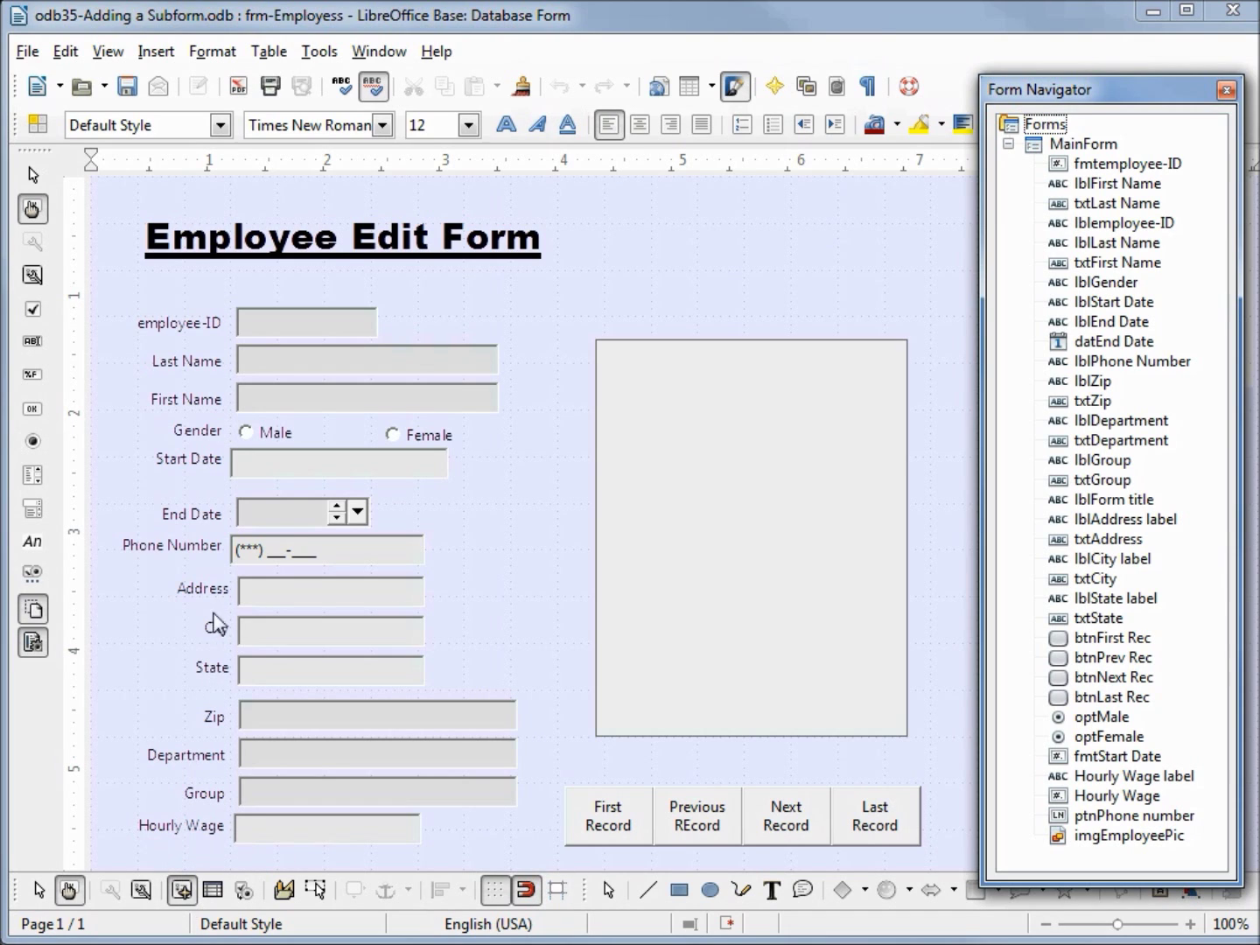
left_click(220, 553)
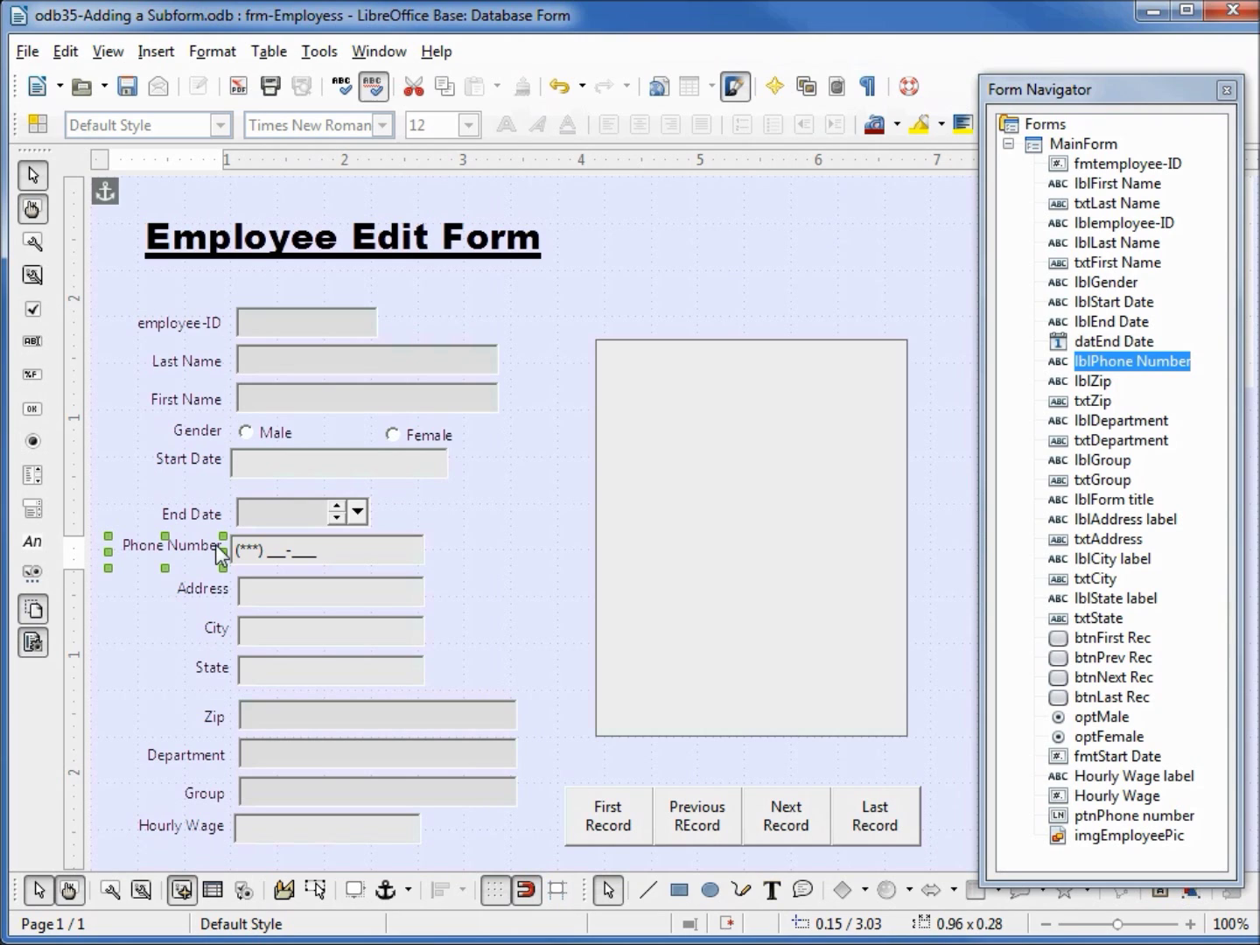
key("Delete")
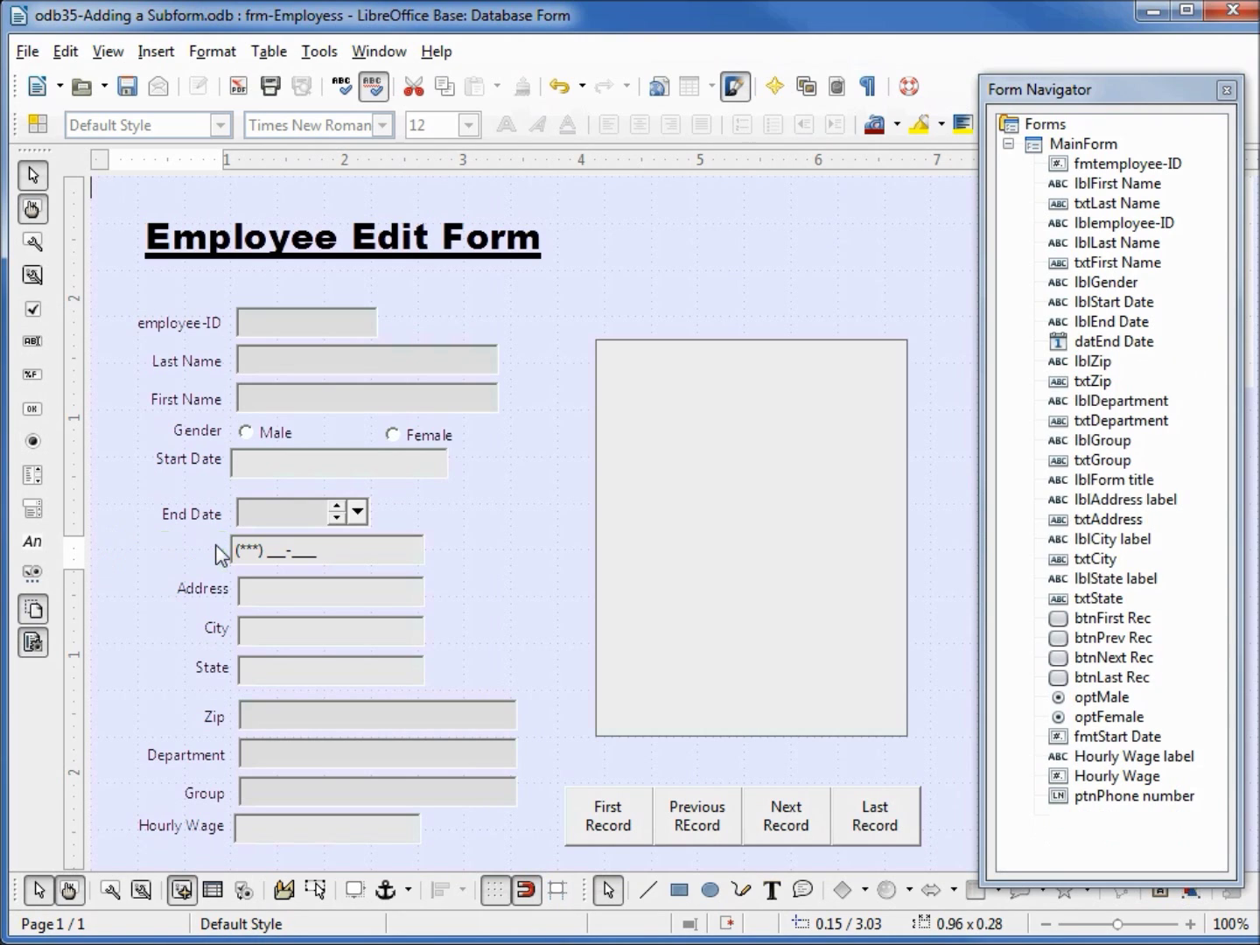
left_click(257, 553)
key("Delete")
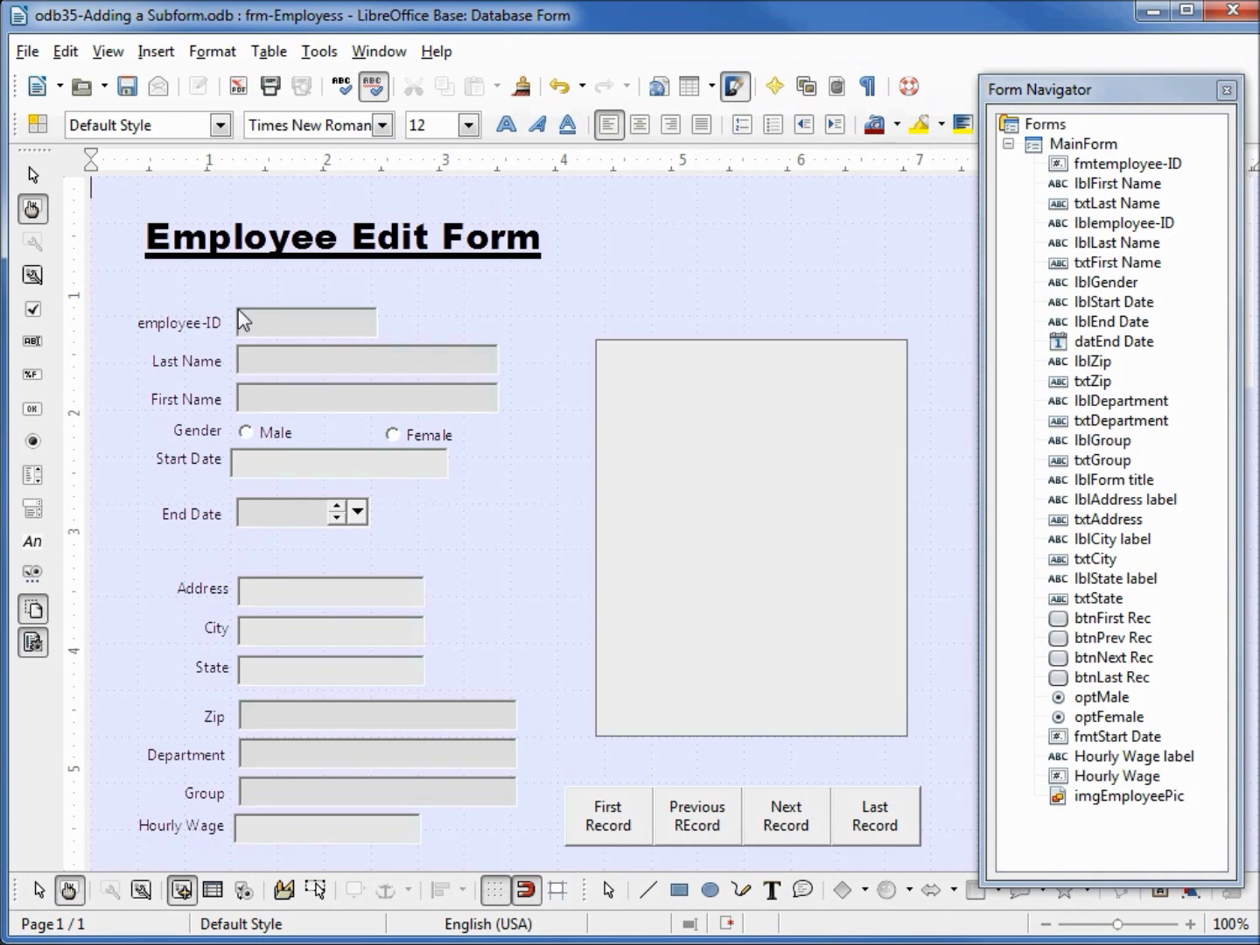
Step: Select all labels from Hourly Wage up to employee-ID and show their shared properties
left_click(180, 826)
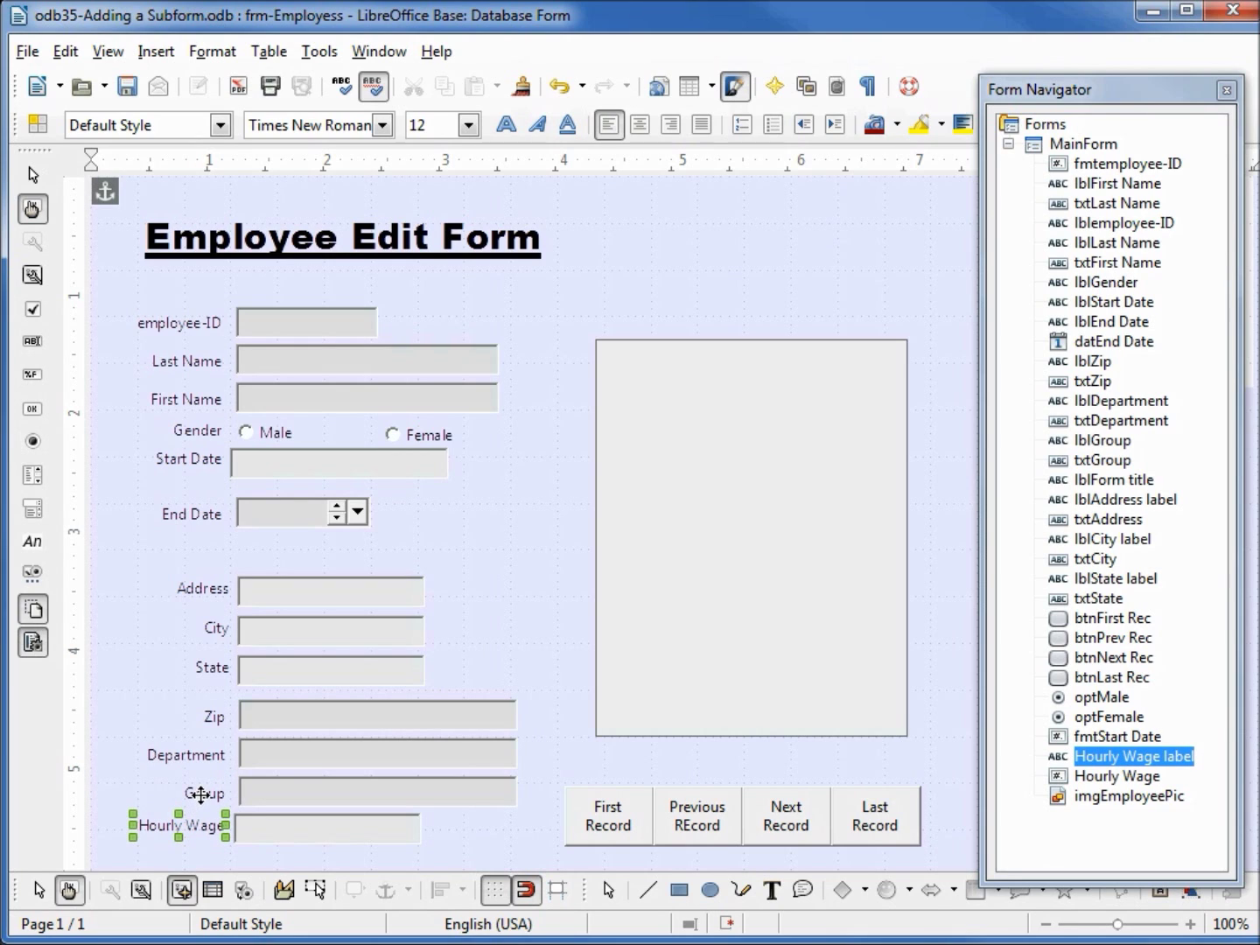
left_click(202, 792, "shift")
left_click(196, 759, "shift")
left_click(206, 711, "shift")
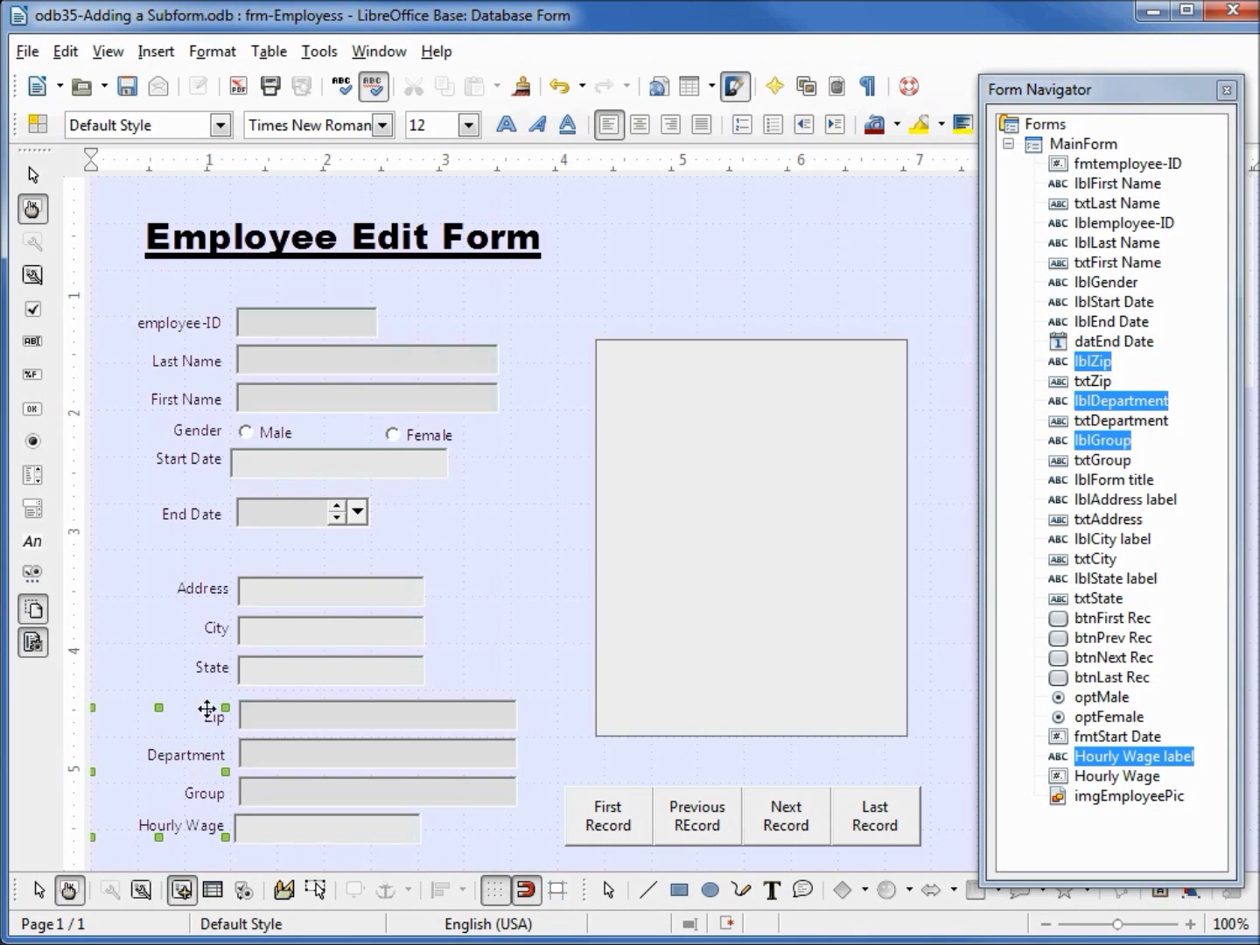
left_click(202, 666, "shift")
left_click(215, 630, "shift")
left_click(202, 593, "shift")
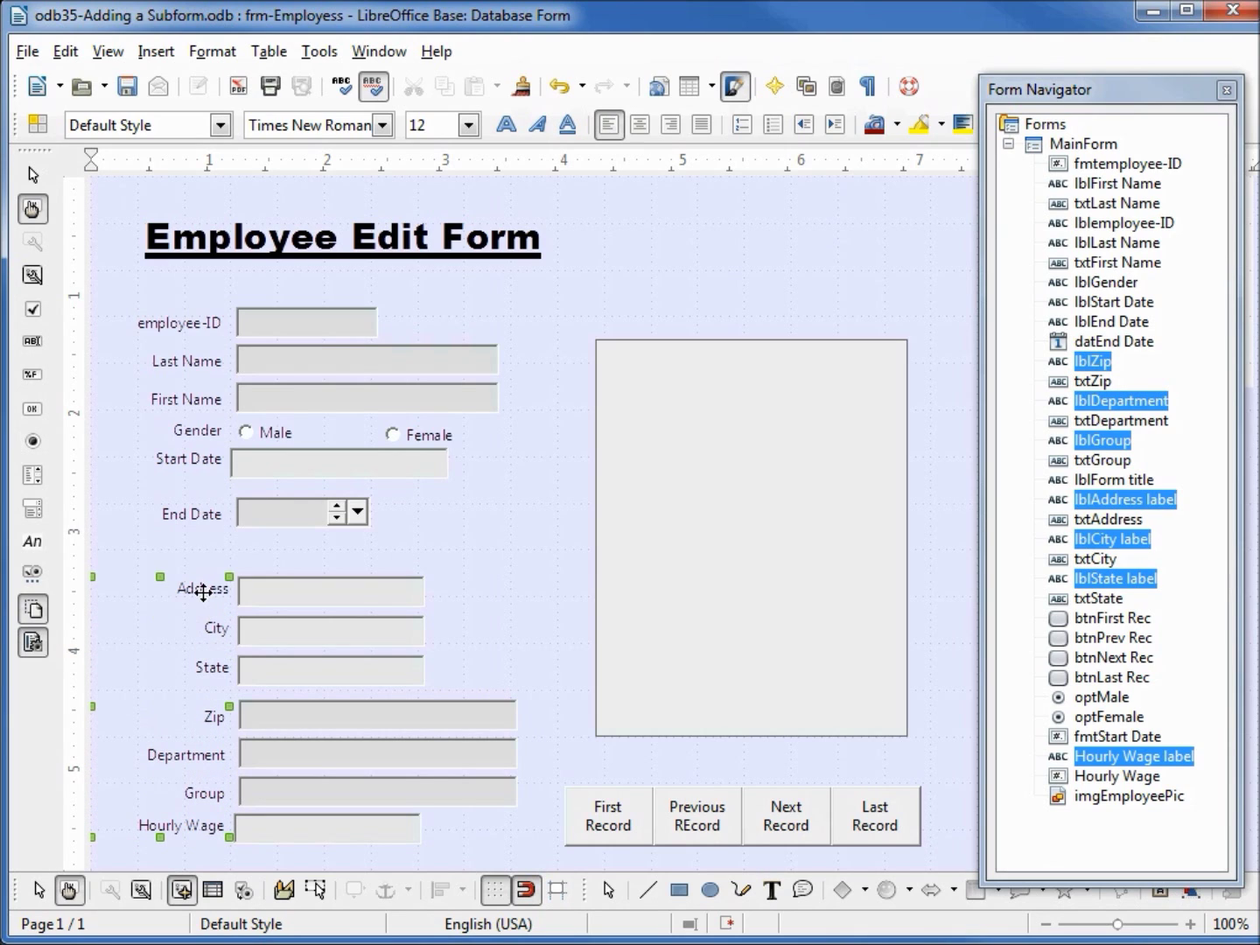
left_click(191, 514, "shift")
left_click(176, 460, "shift")
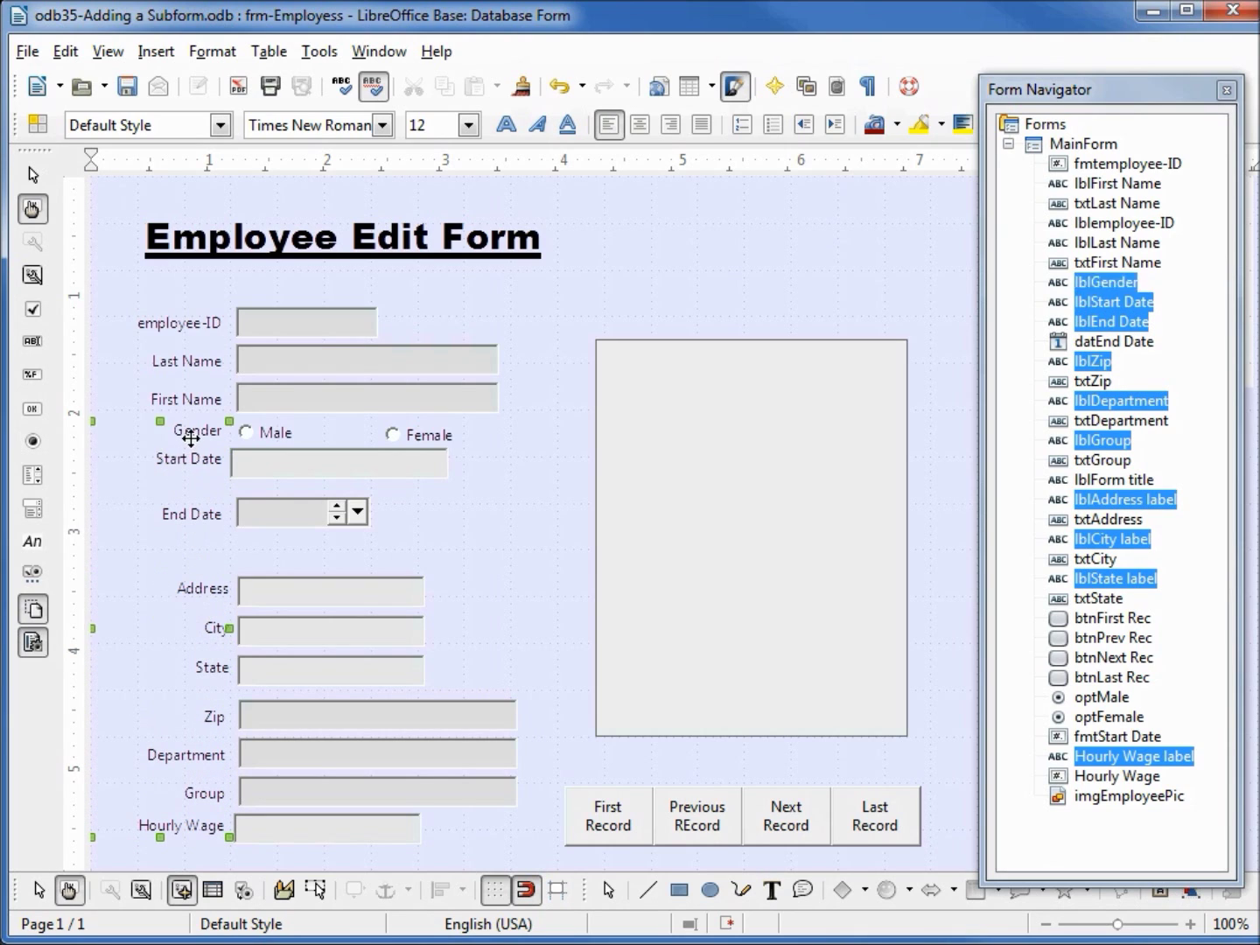
left_click(188, 397, "shift")
left_click(186, 365, "shift")
left_click(189, 323, "shift")
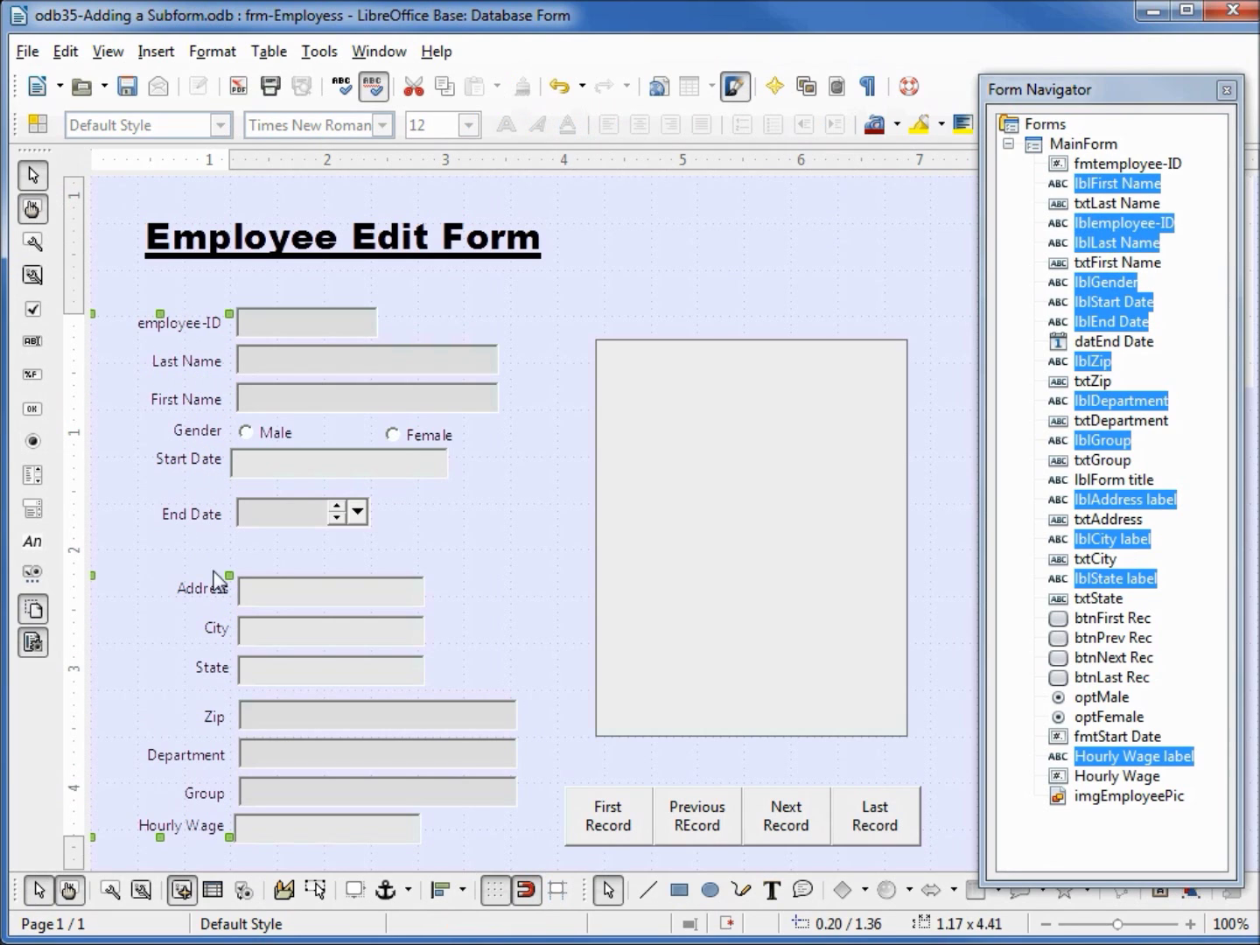
left_click(115, 885)
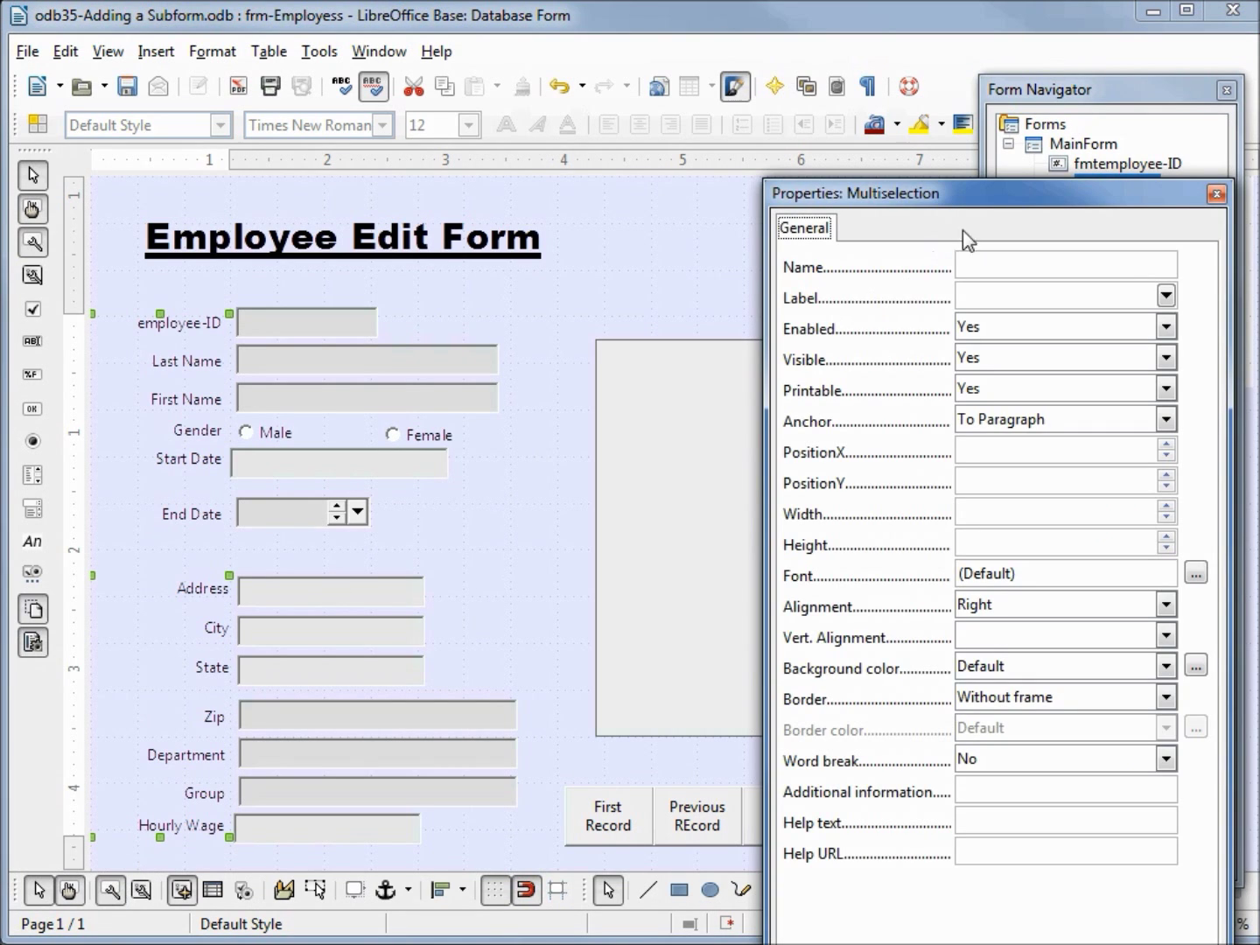
Step: Set the selected labels' background to Yellow and their width to 0.75 inch
left_click_drag(996, 186, 976, 66)
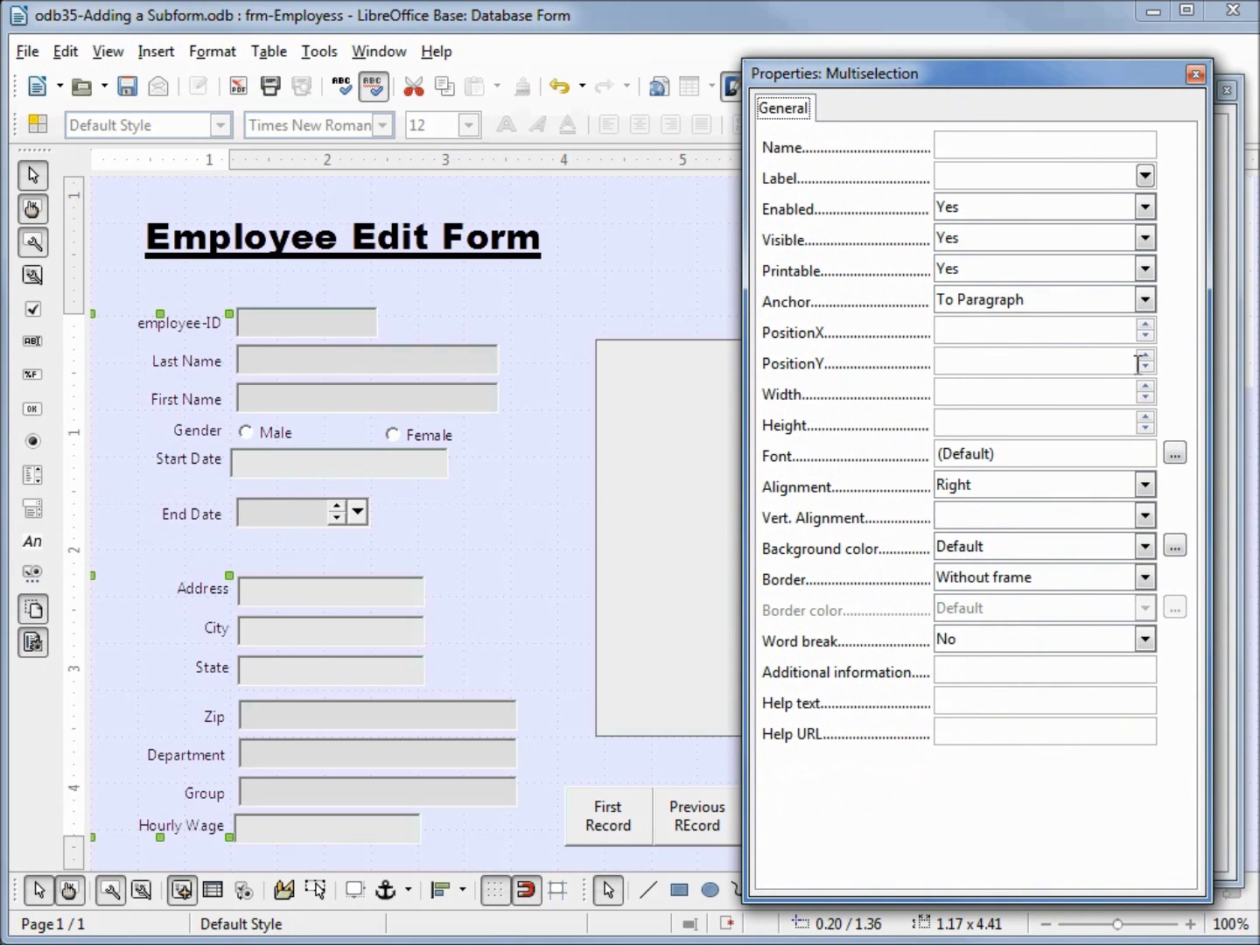
left_click(1145, 546)
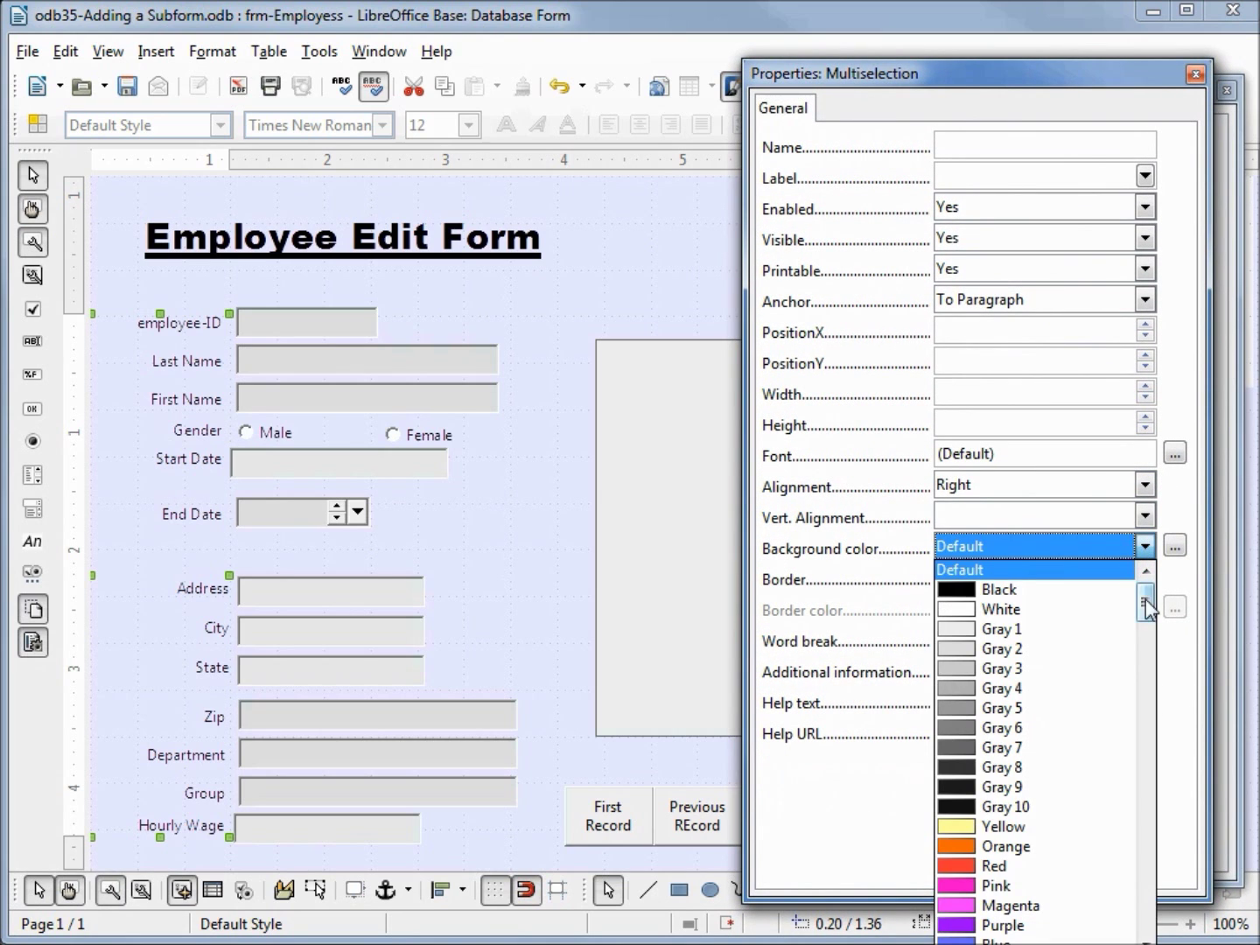
left_click(1028, 833)
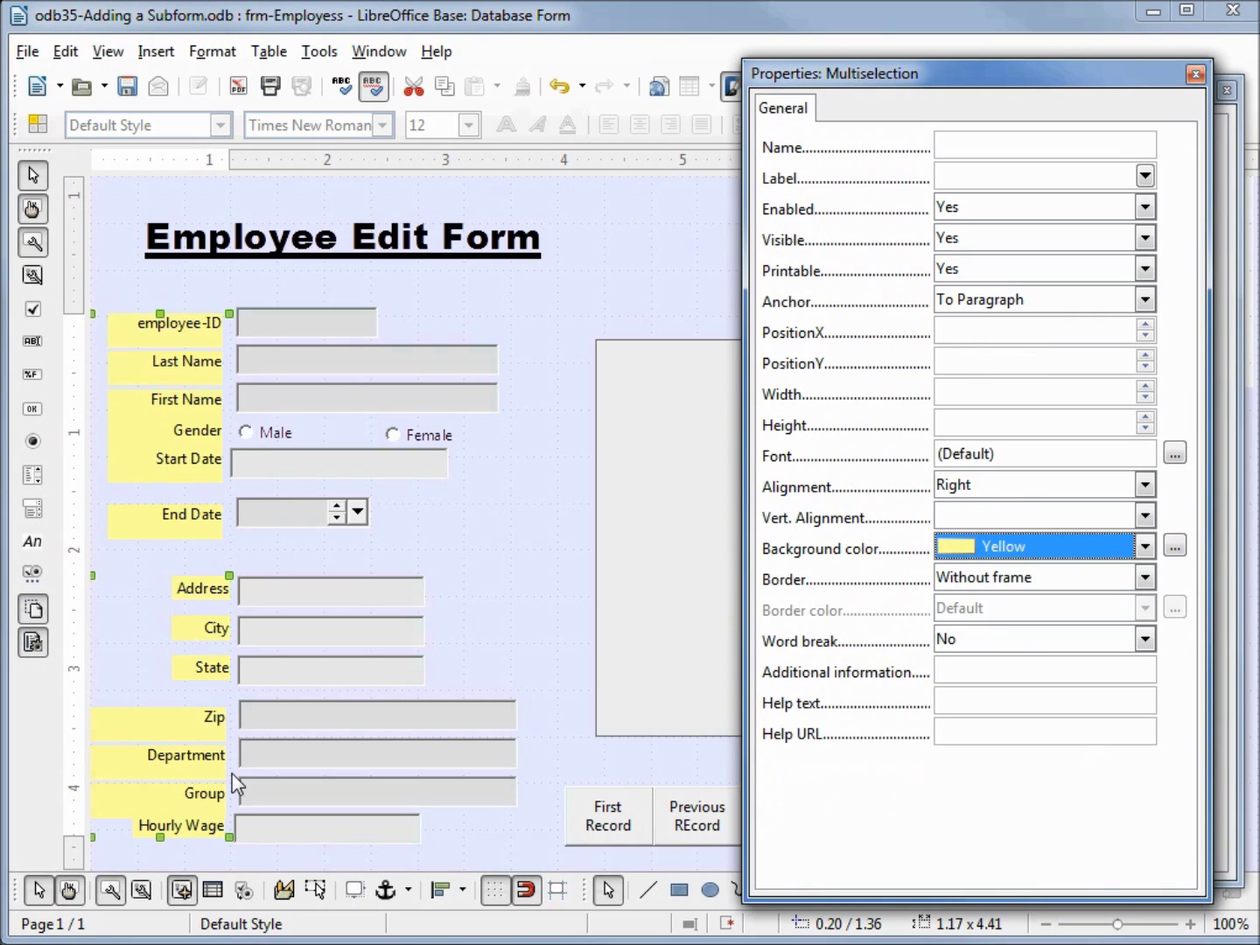
left_click(964, 389)
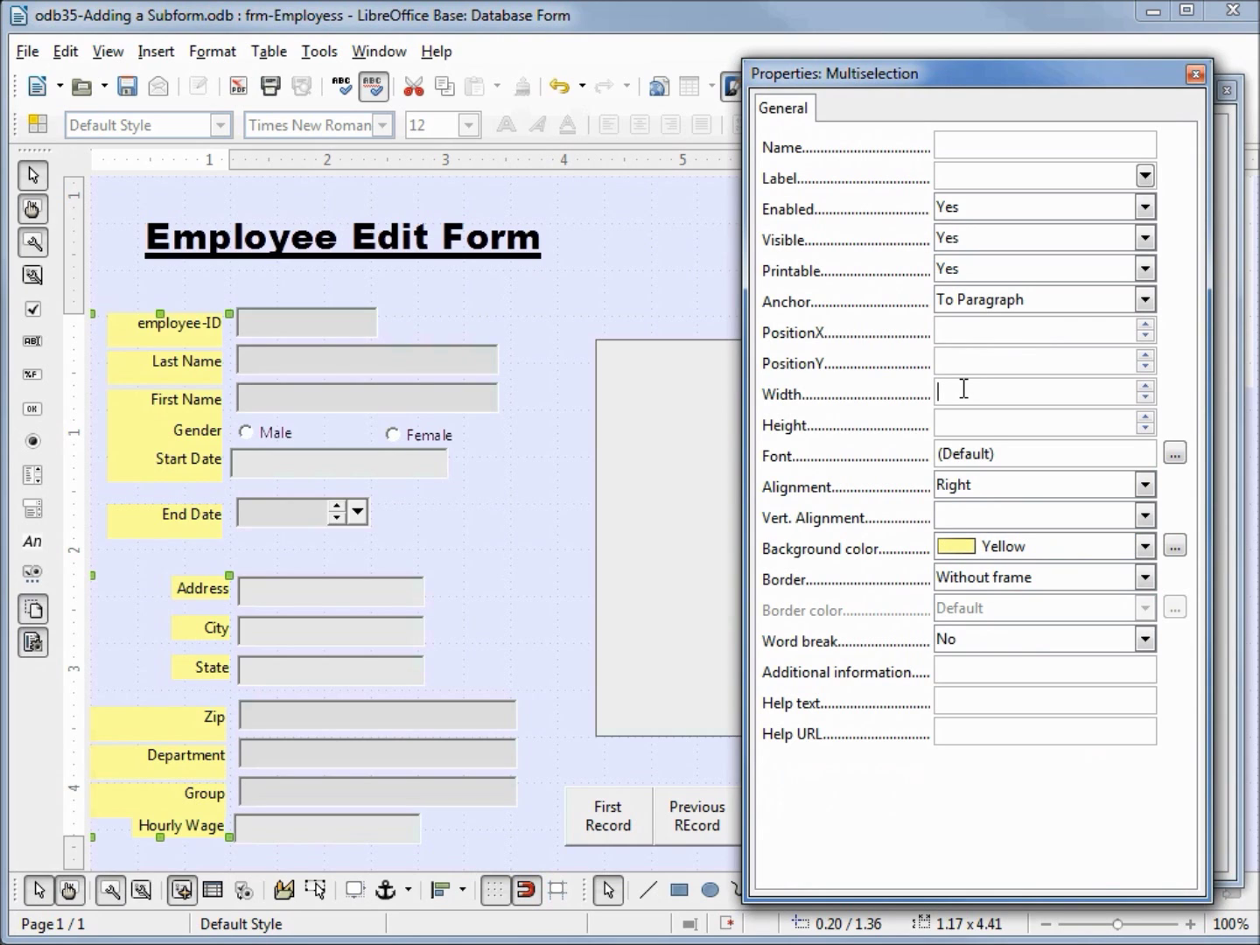
type(".7")
type("5")
key("Return")
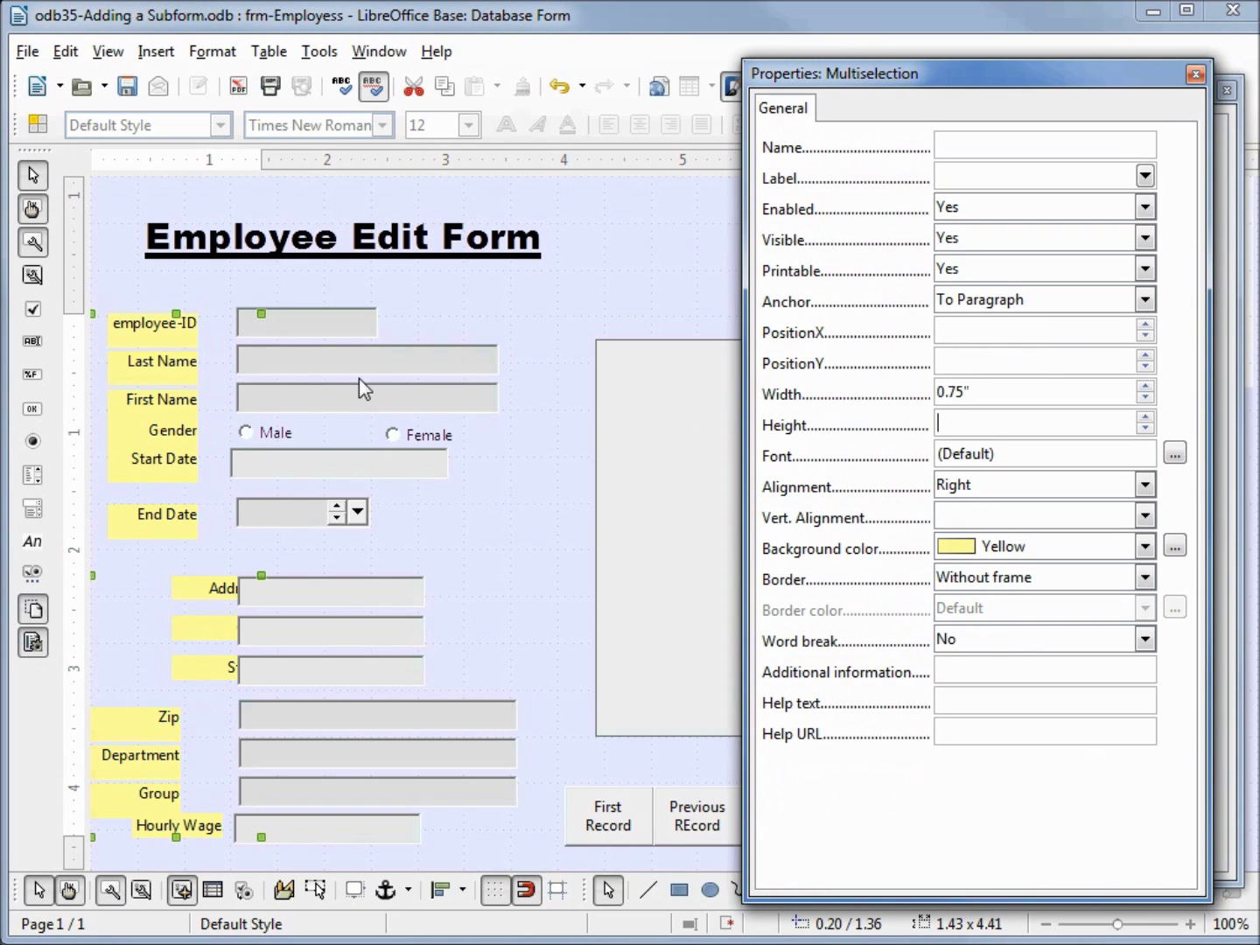
Step: Align the labels on their right edges and set their horizontal position
right_click(160, 368)
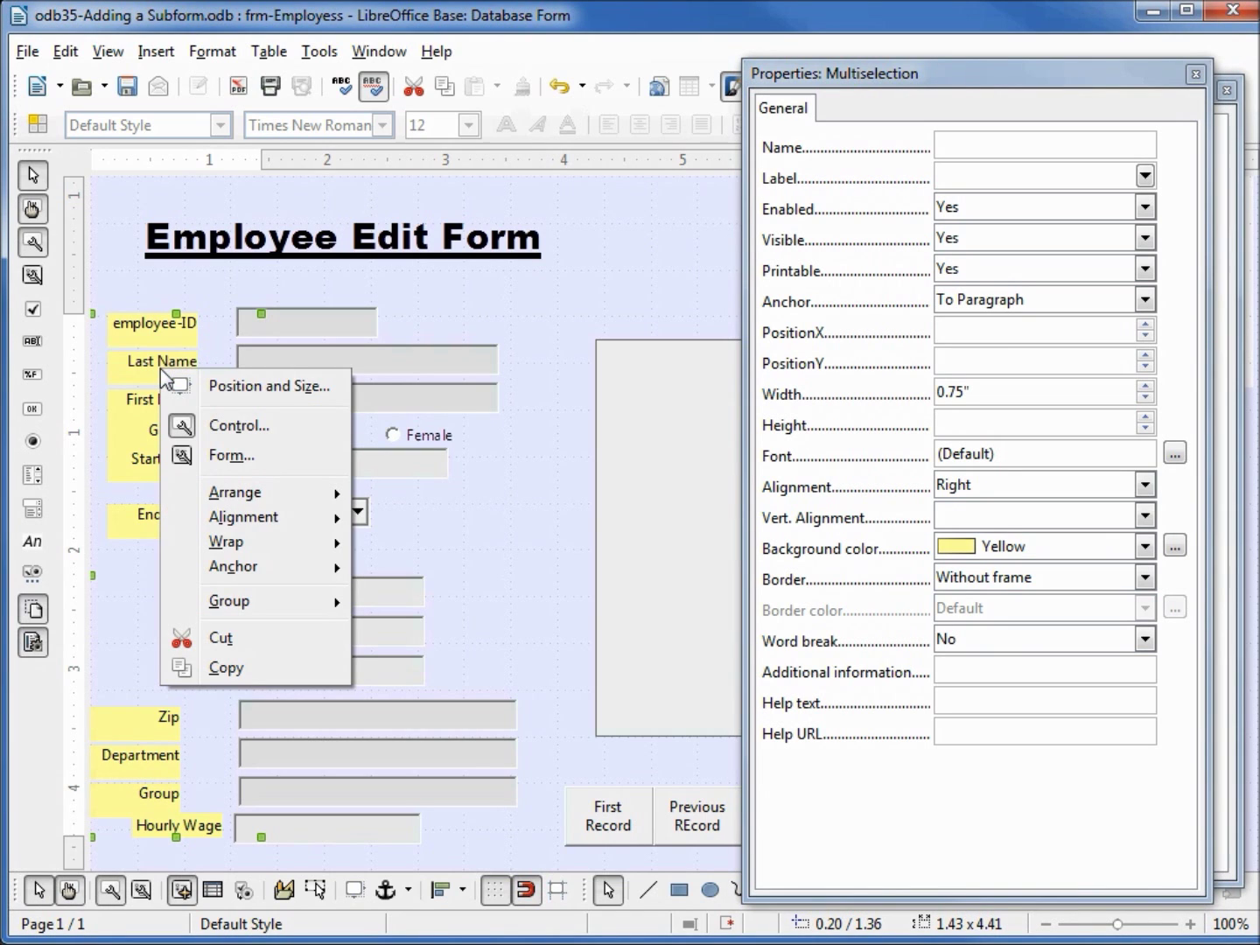
mouse_move(242, 517)
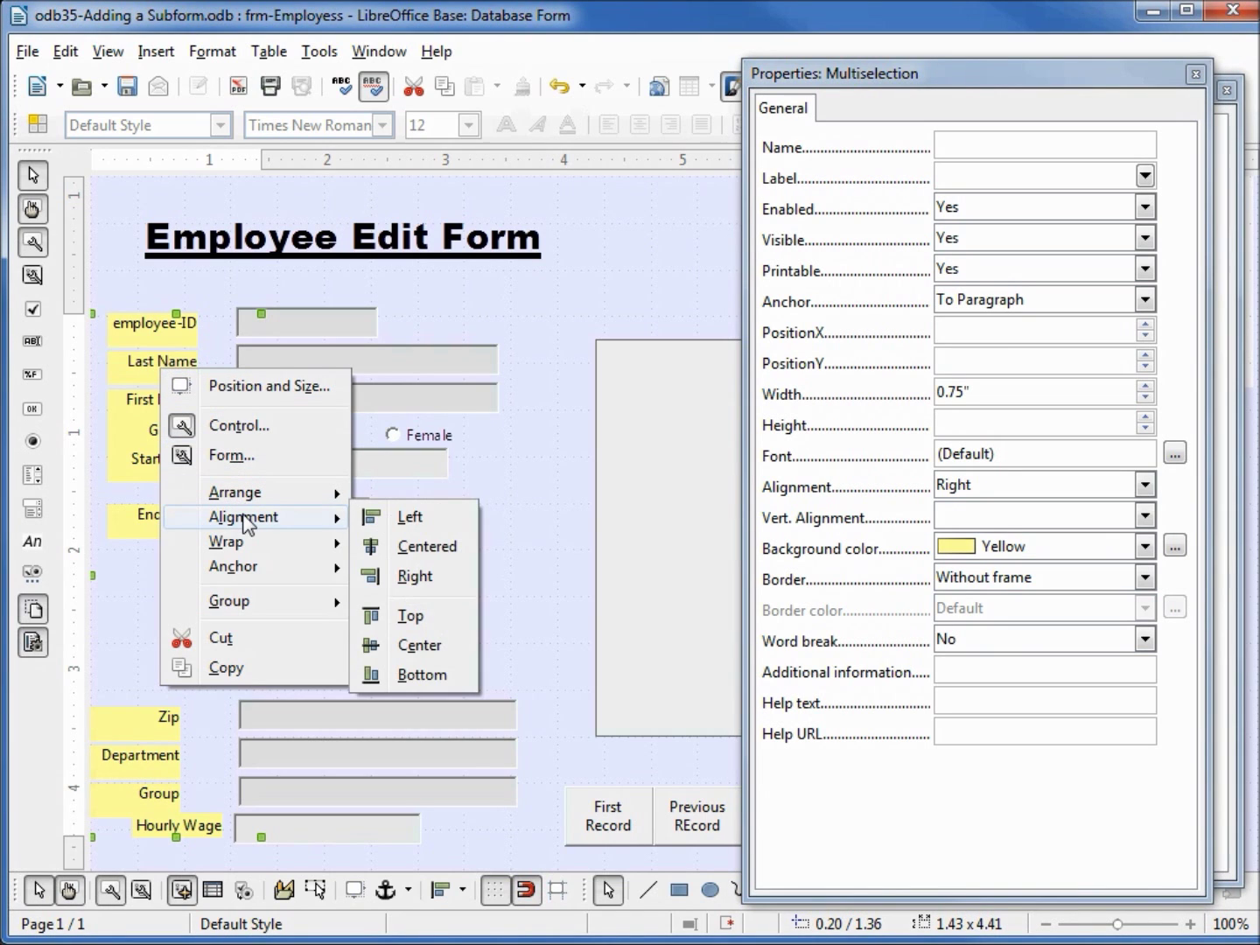
left_click(425, 579)
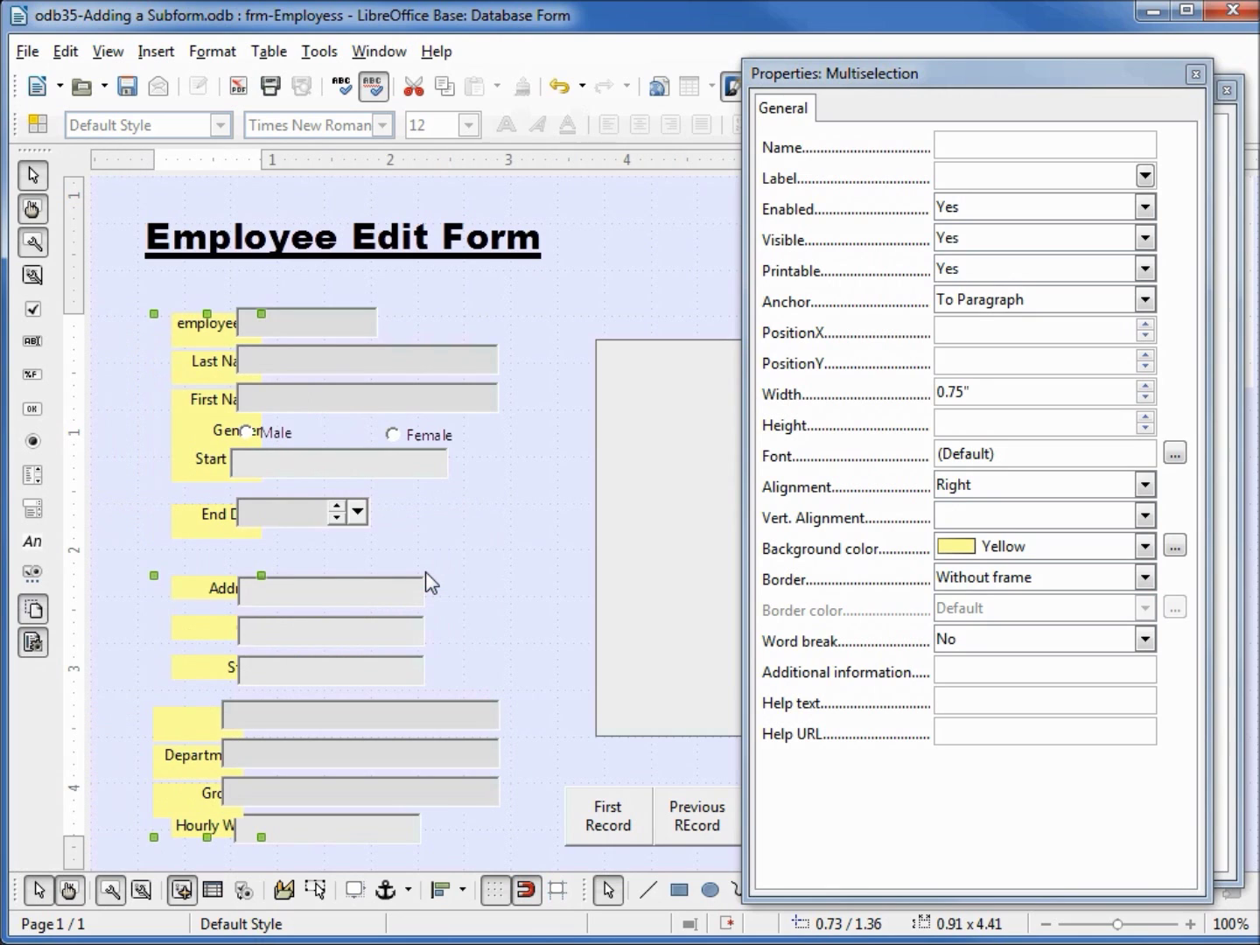
left_click(968, 324)
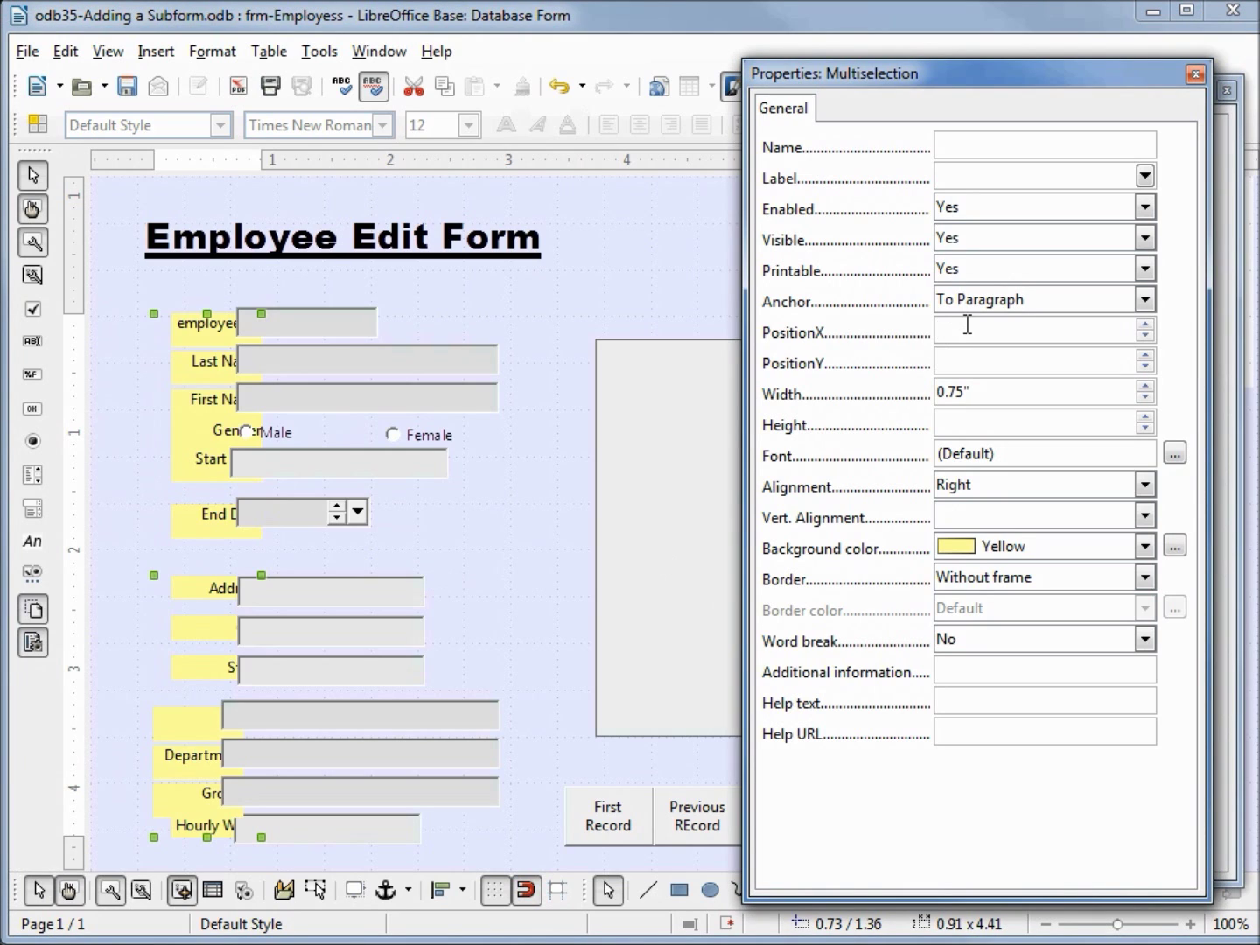
type("0.10")
key("Return")
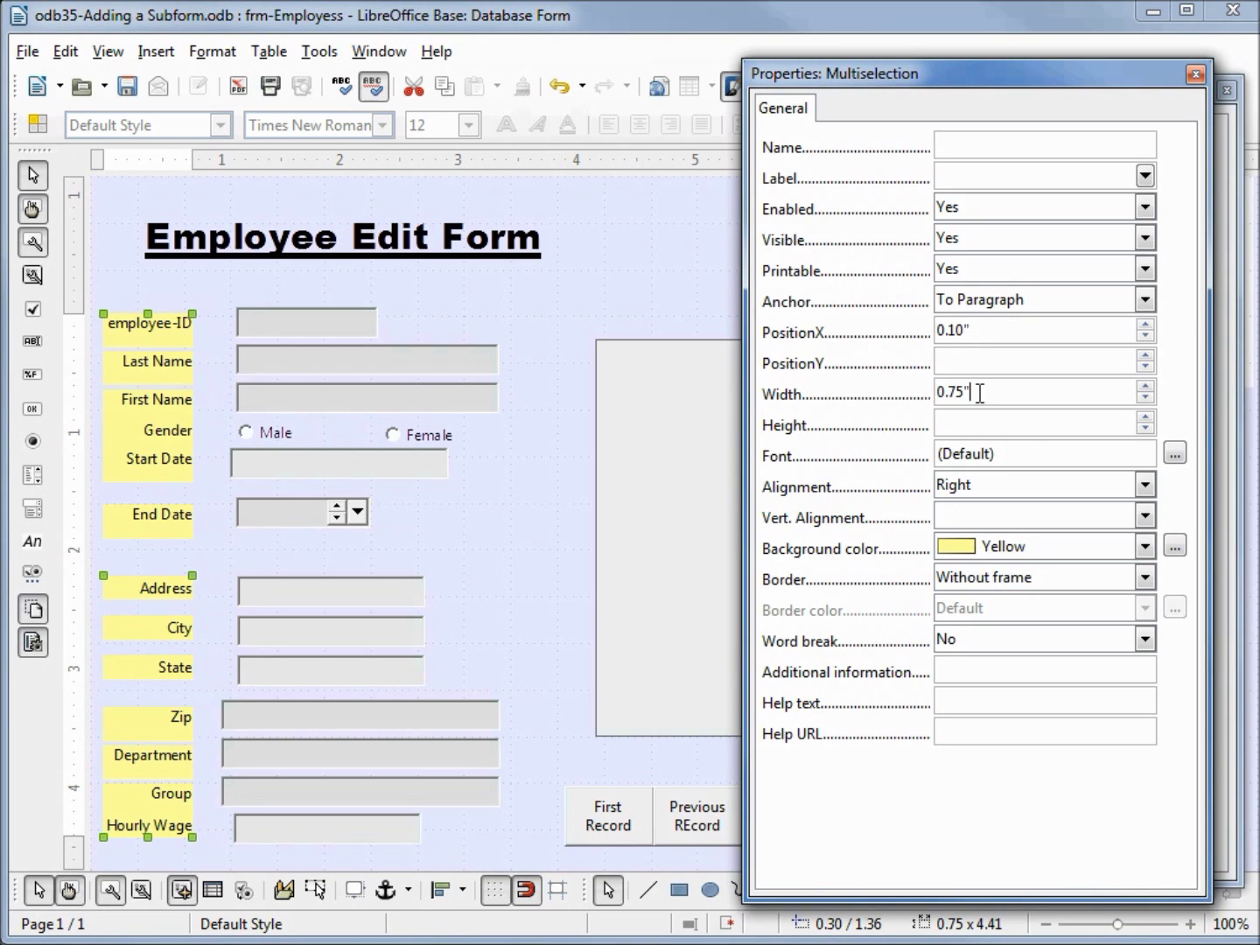
Step: Reset the labels' background colour to Default, then select the Hourly Wage field
left_click(1144, 545)
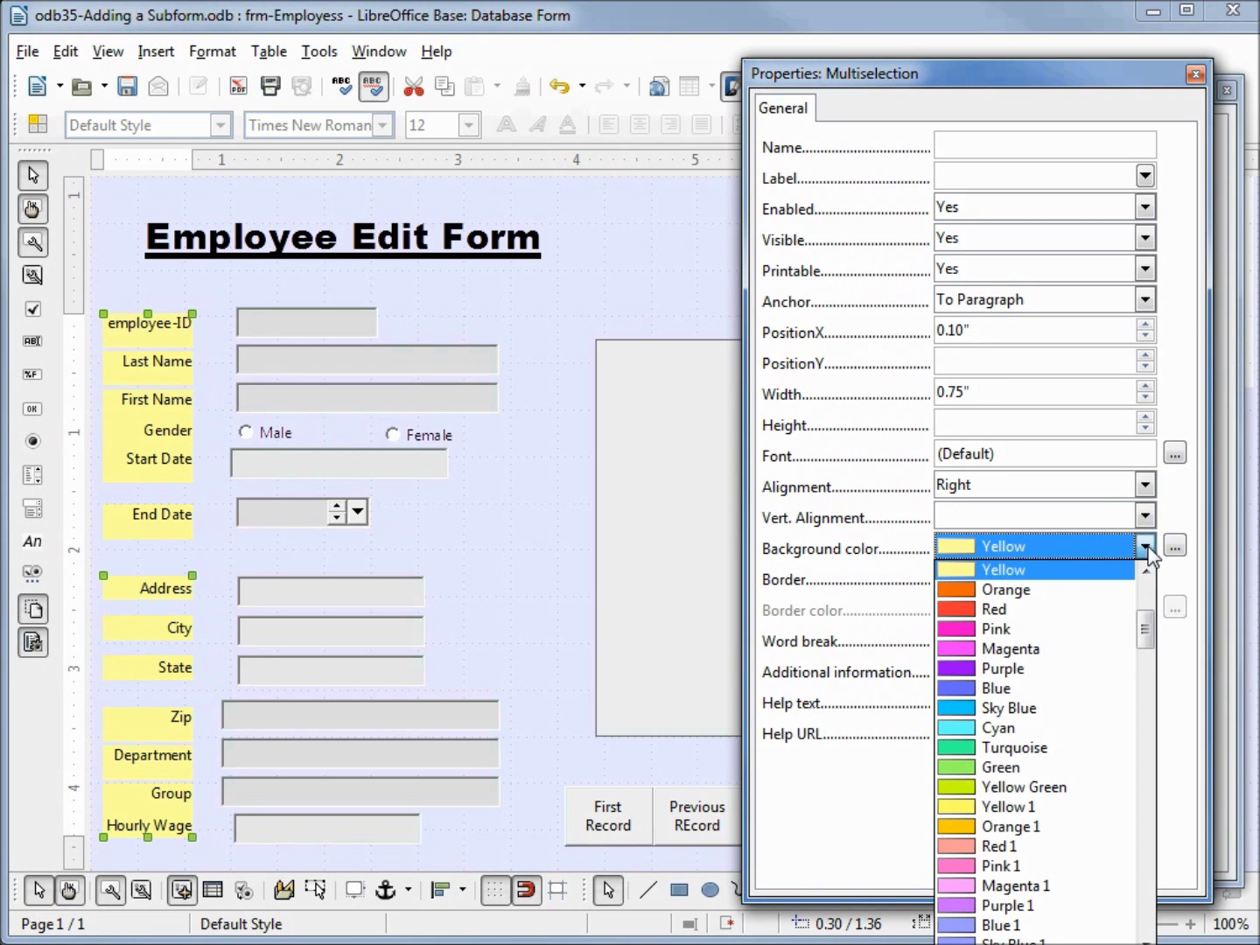
left_click_drag(1146, 631, 1152, 593)
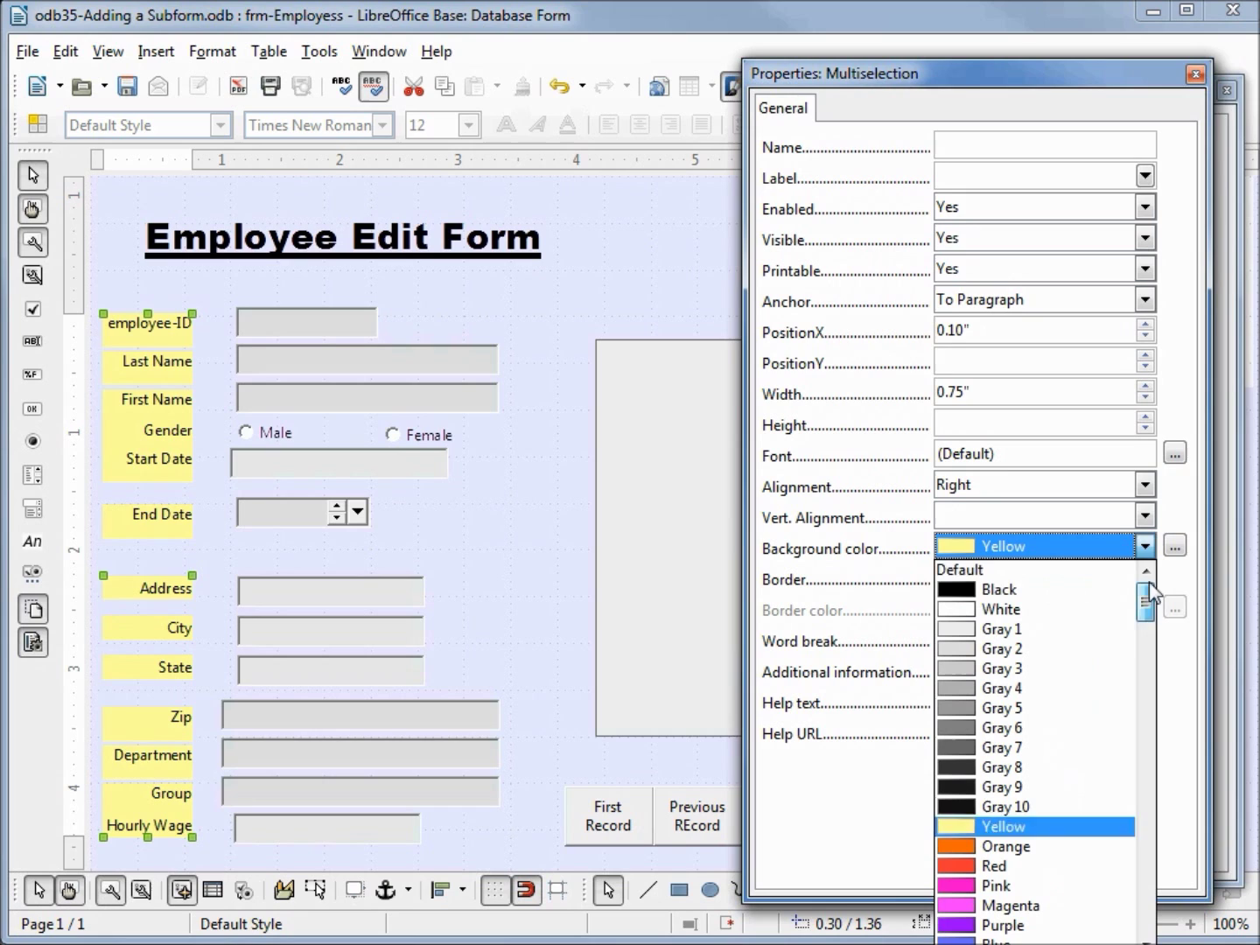
left_click(985, 572)
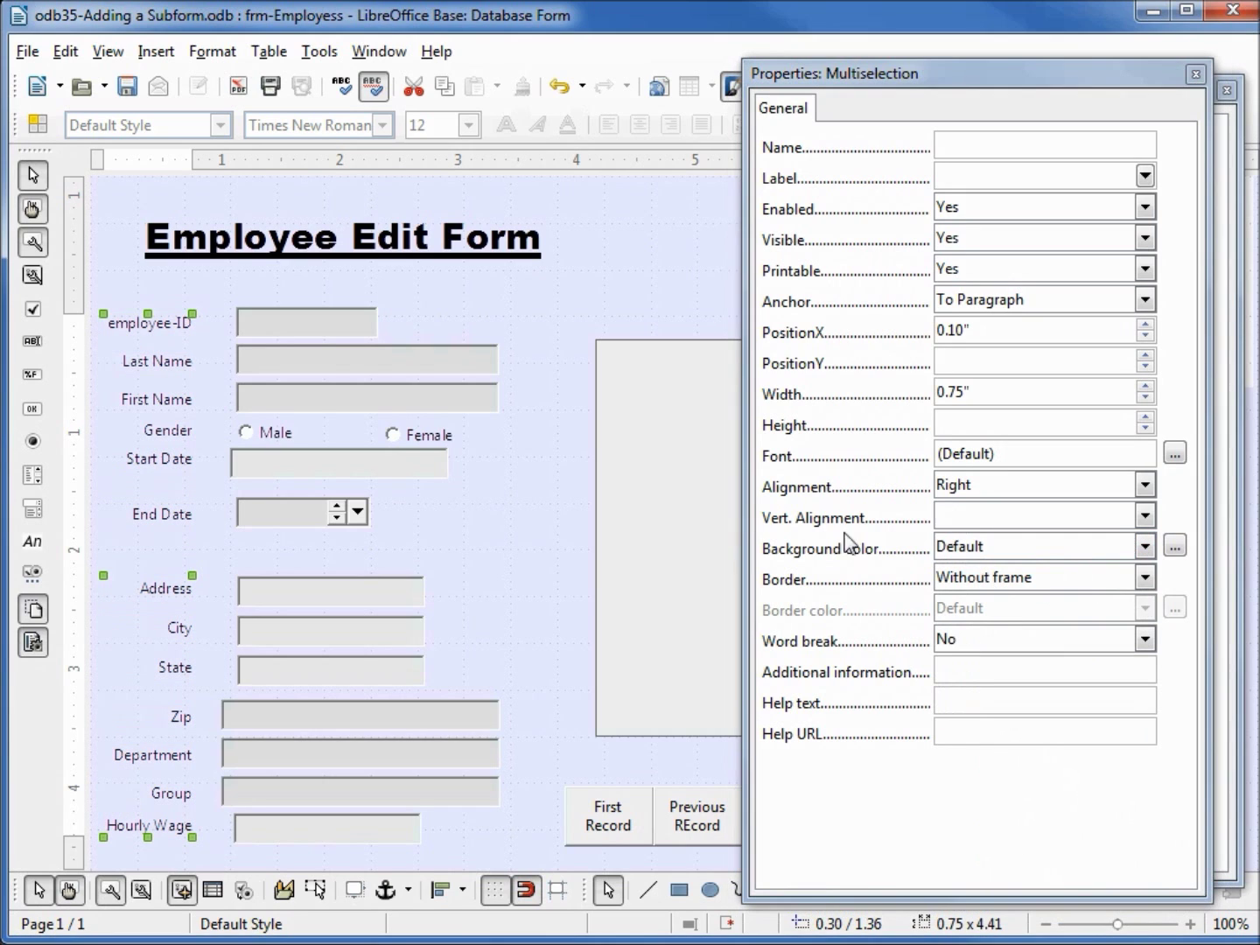
left_click(313, 835)
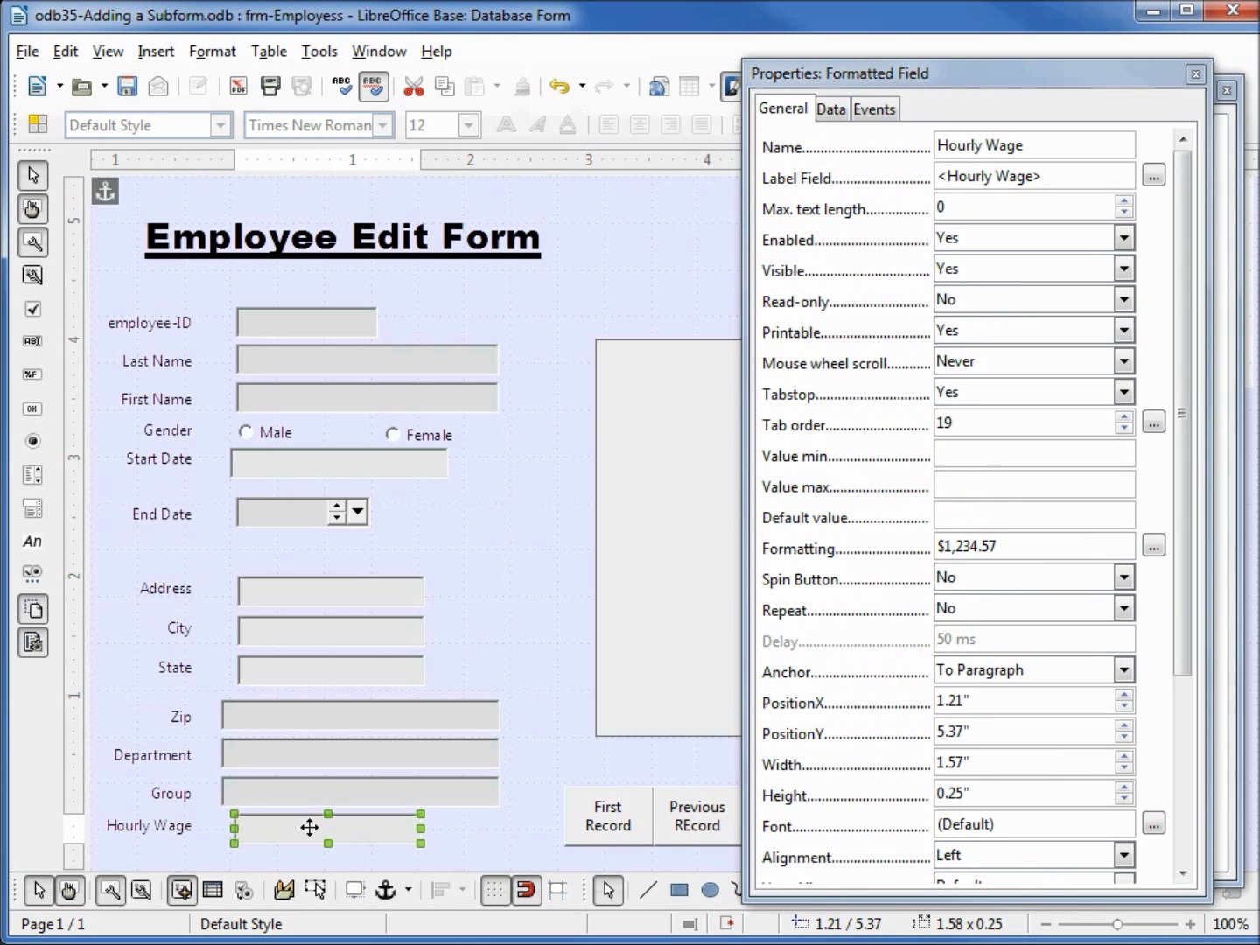
Step: Nudge Hourly Wage left, try a multi-field selection, then reselect Hourly Wage alone
key("Left")
key("Left")
key("Left")
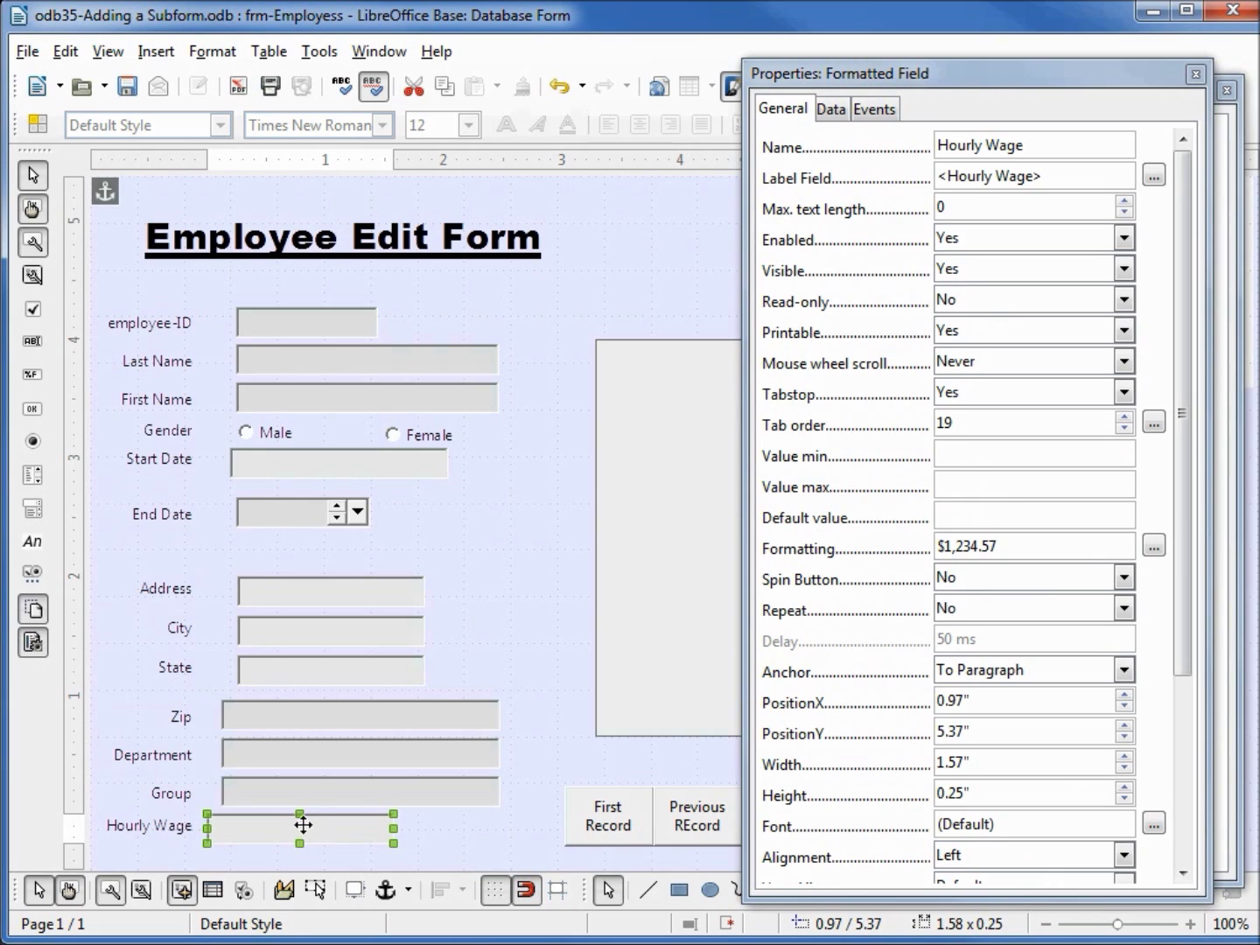
left_click(279, 792, "shift")
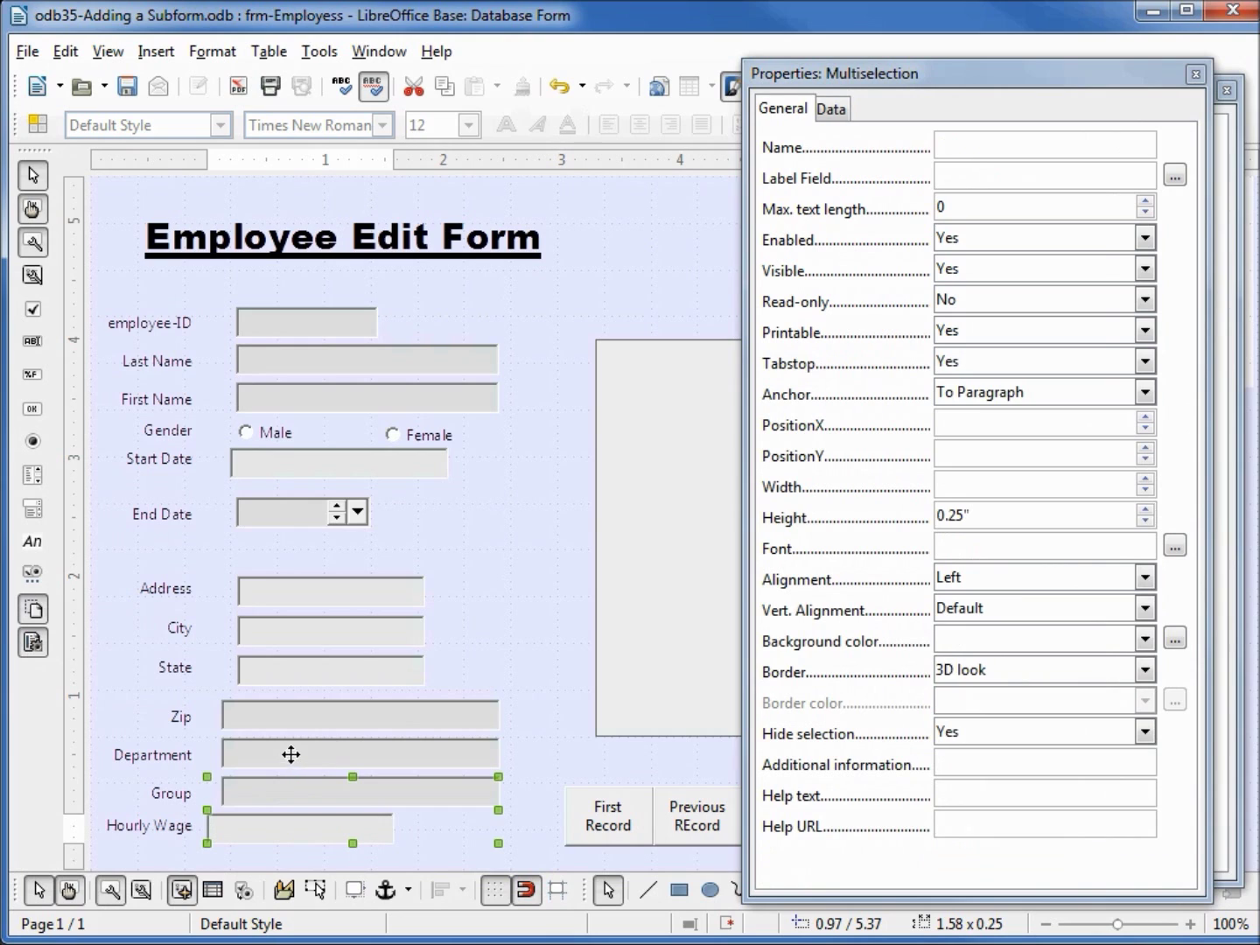
left_click(288, 754, "shift")
left_click(295, 713, "shift")
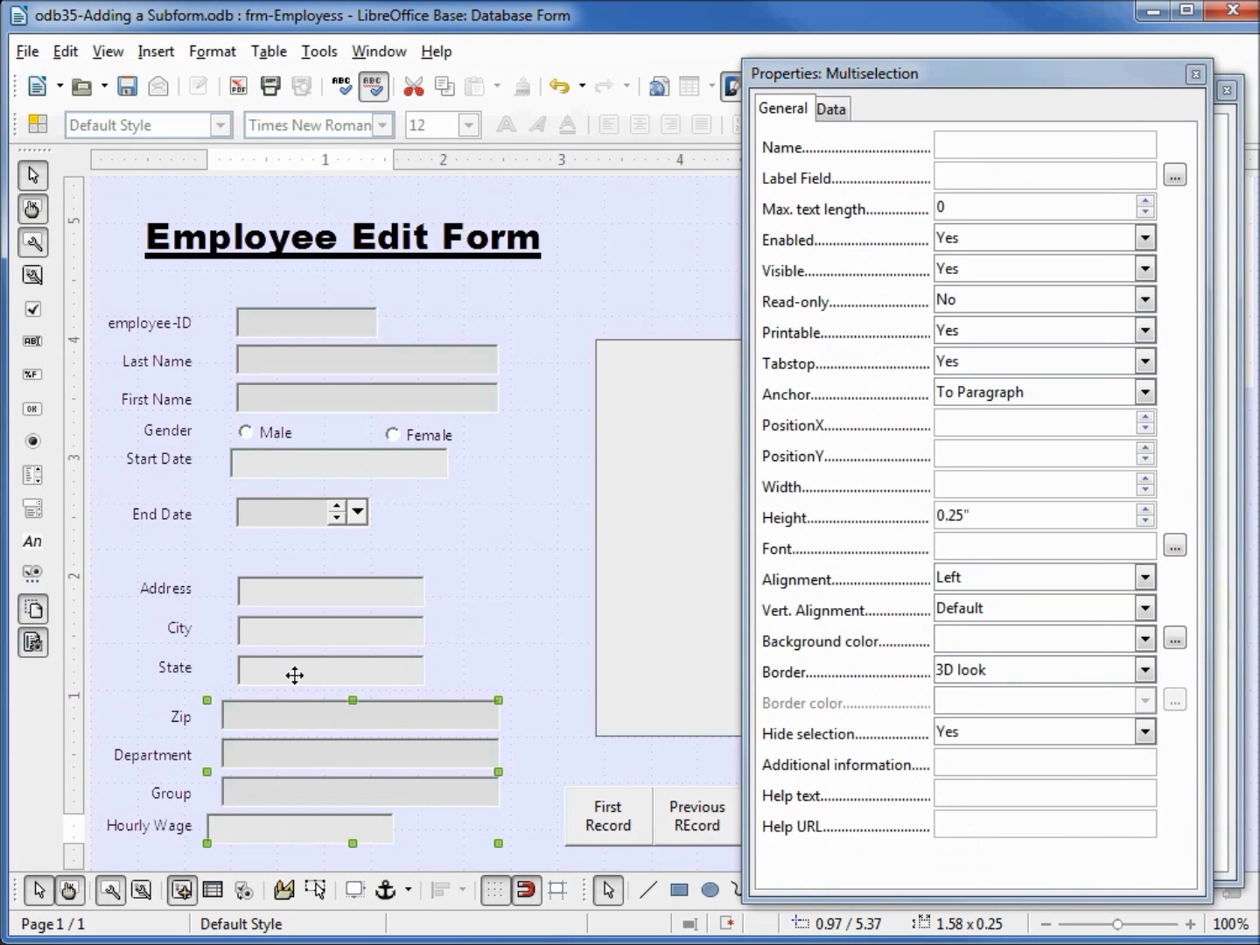
left_click(288, 678, "shift")
left_click(301, 630, "shift")
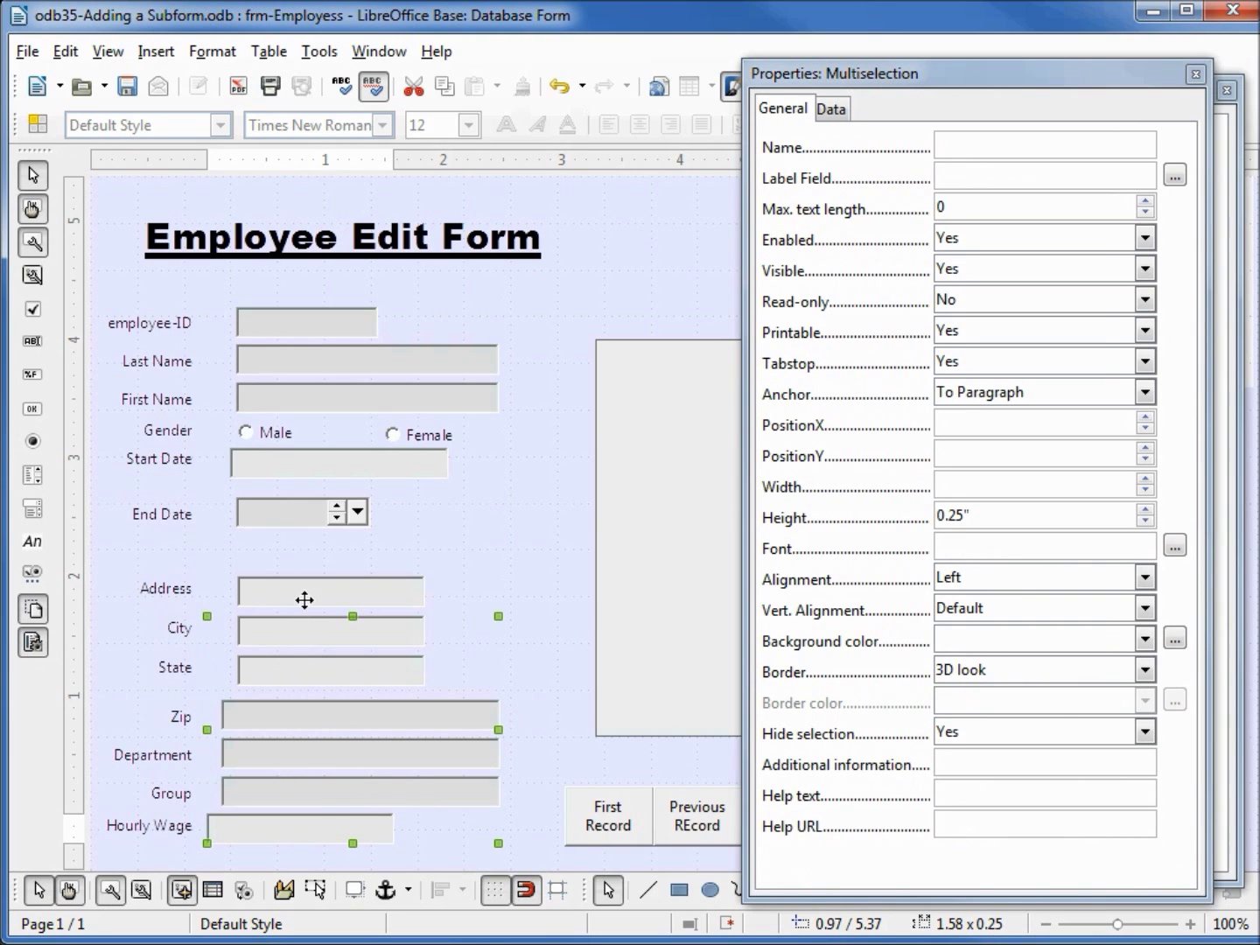
left_click(305, 598, "shift")
left_click(282, 519, "shift")
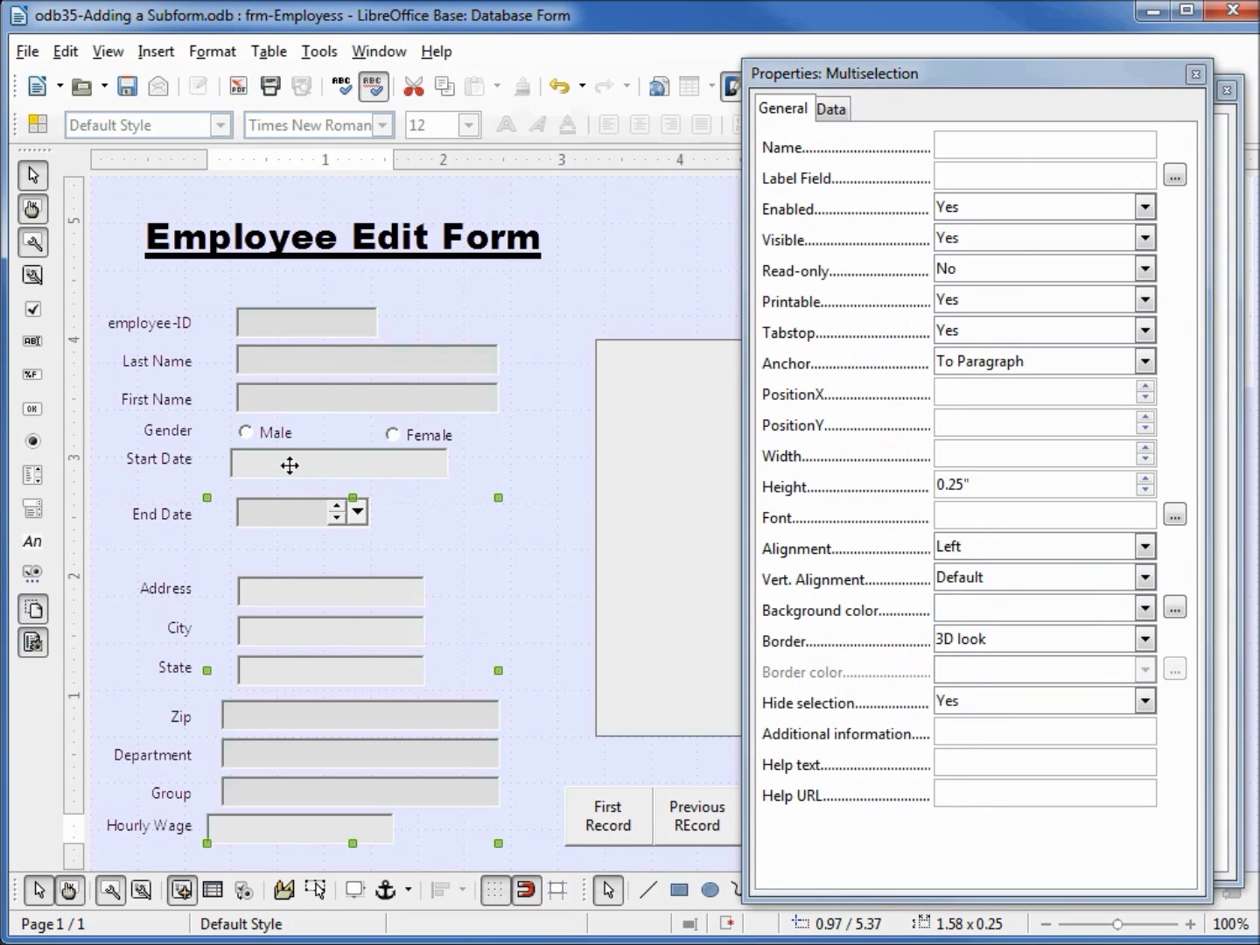
left_click(289, 466, "shift")
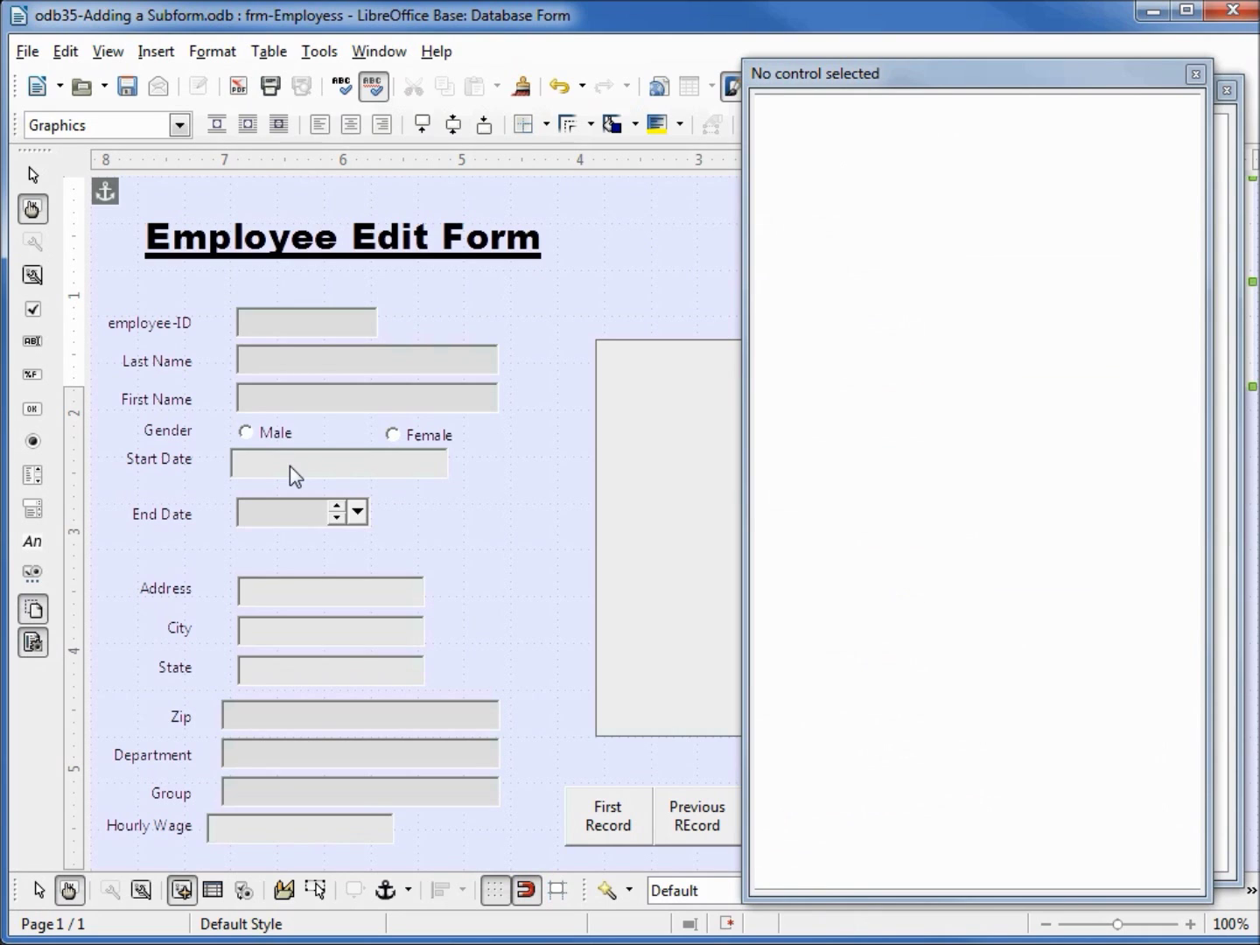
left_click(254, 841)
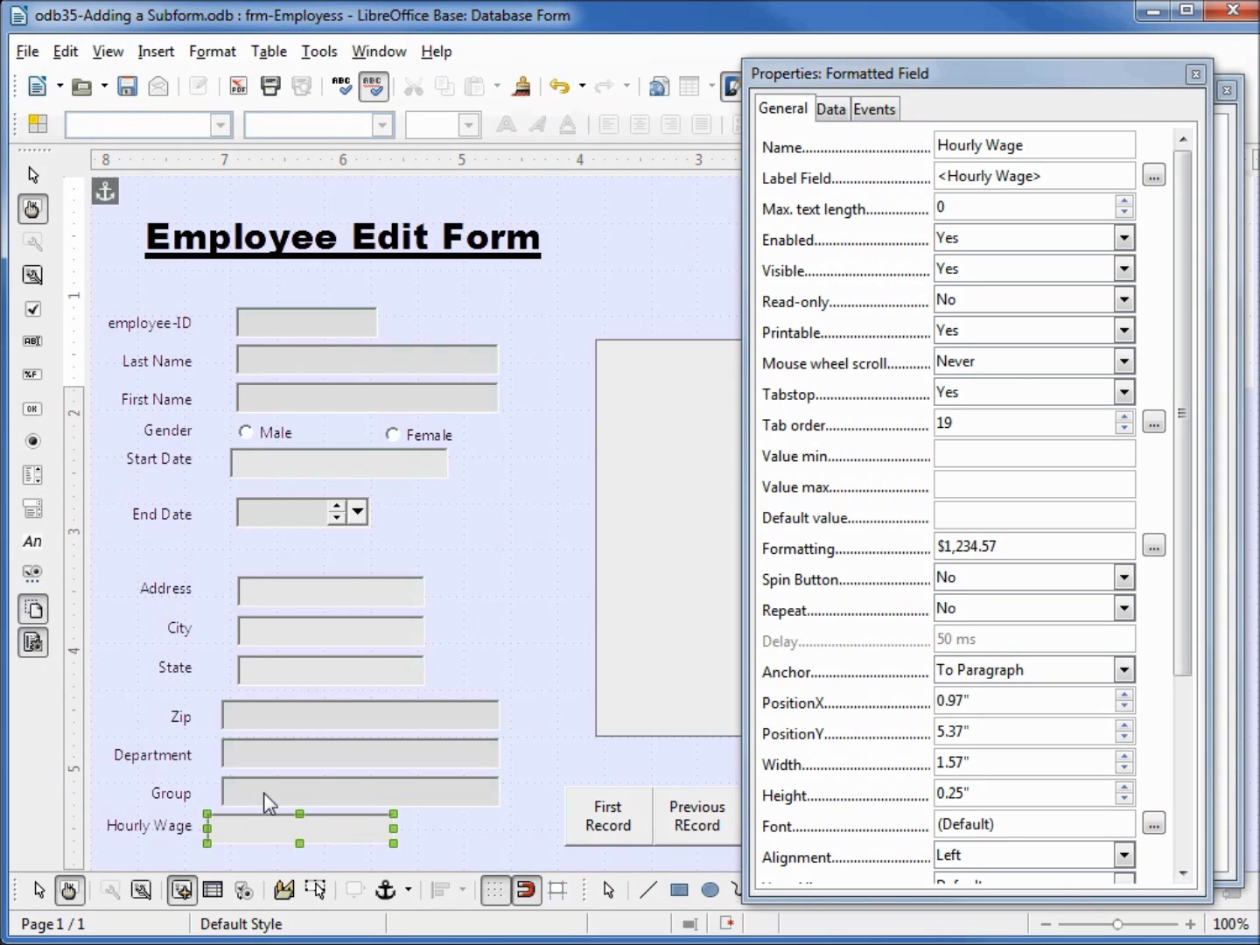
Step: Select fields from Hourly Wage up to employee-ID and align them on their left edges
left_click_drag(264, 751, 271, 592)
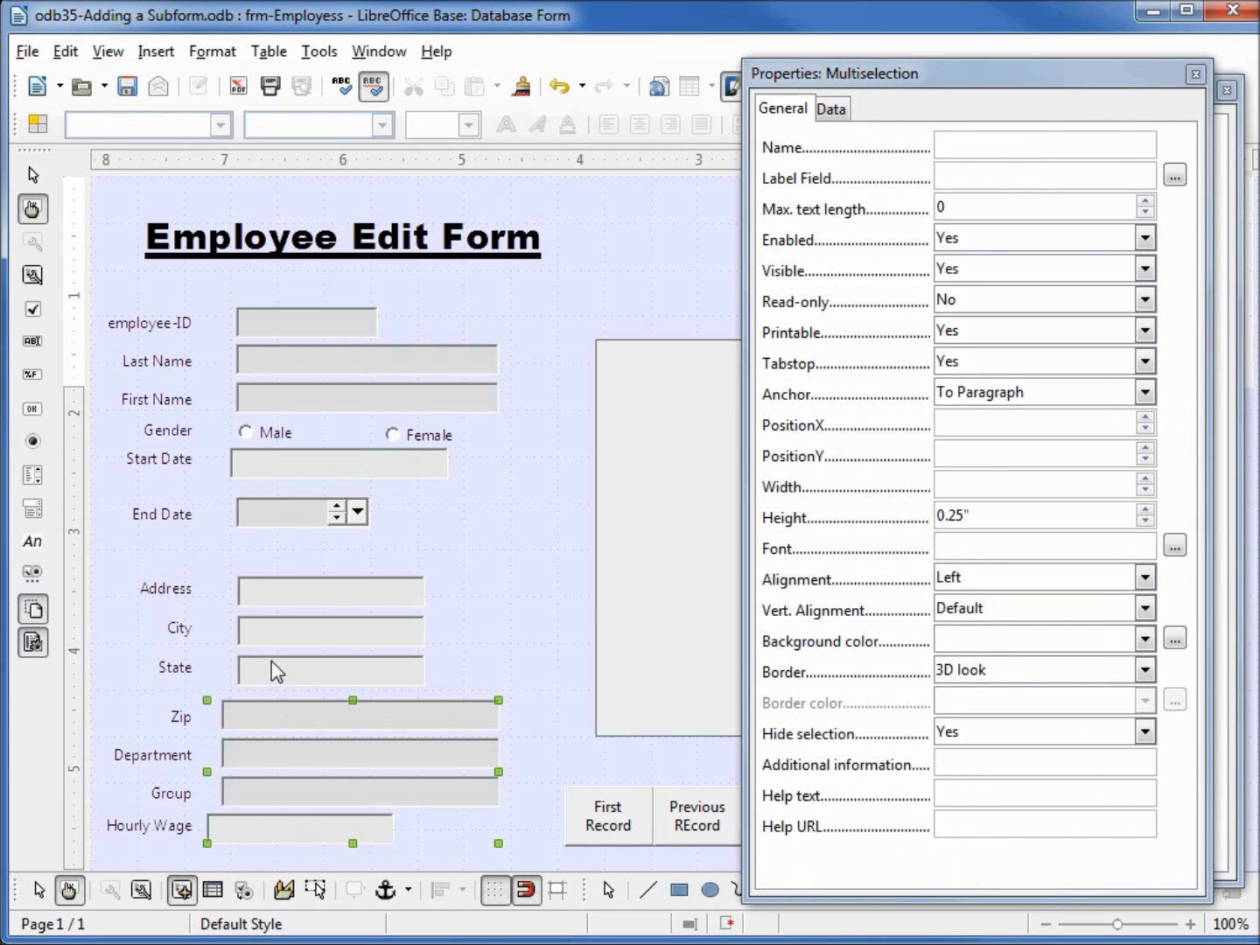
left_click_drag(272, 592, 278, 518)
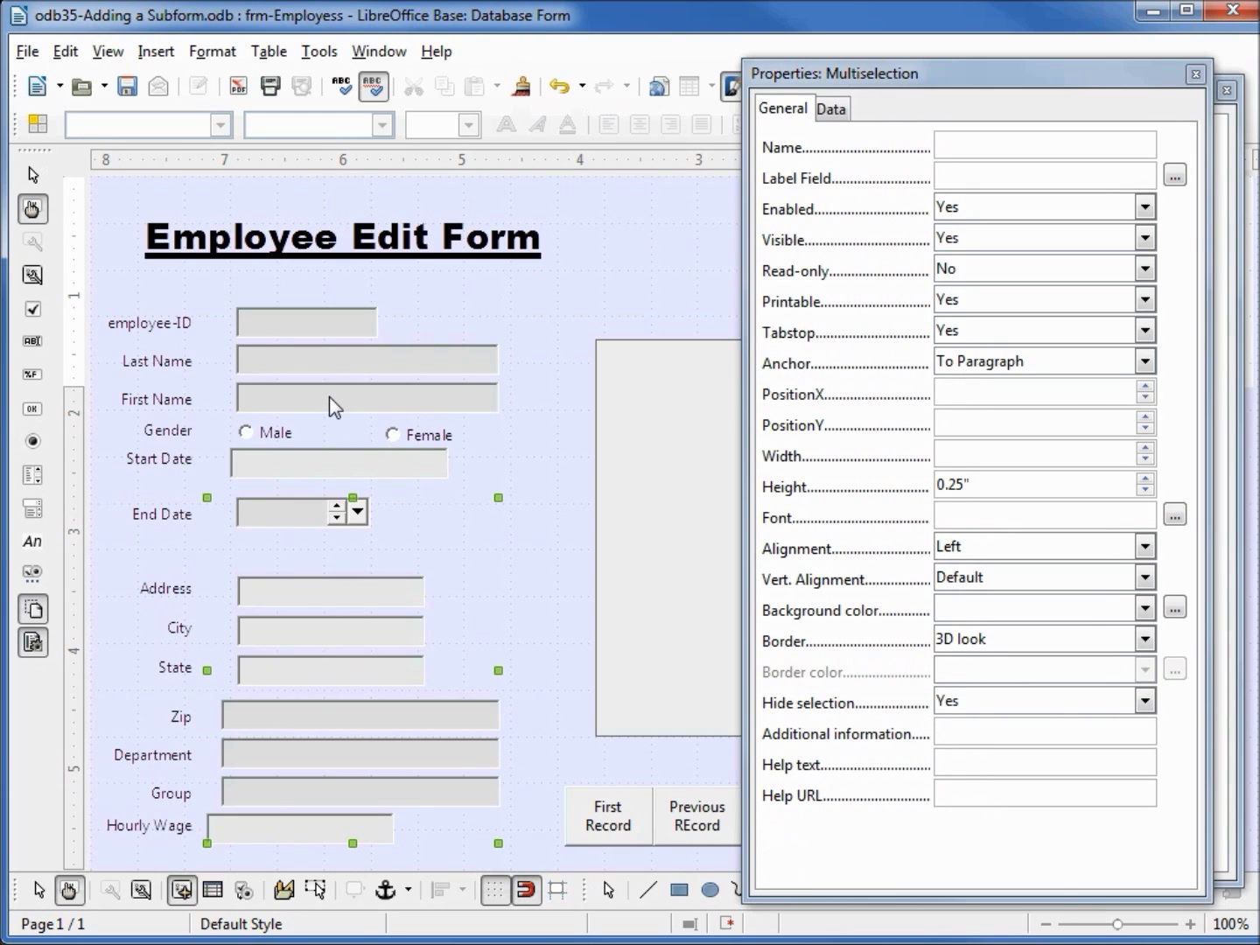
left_click_drag(328, 397, 310, 319)
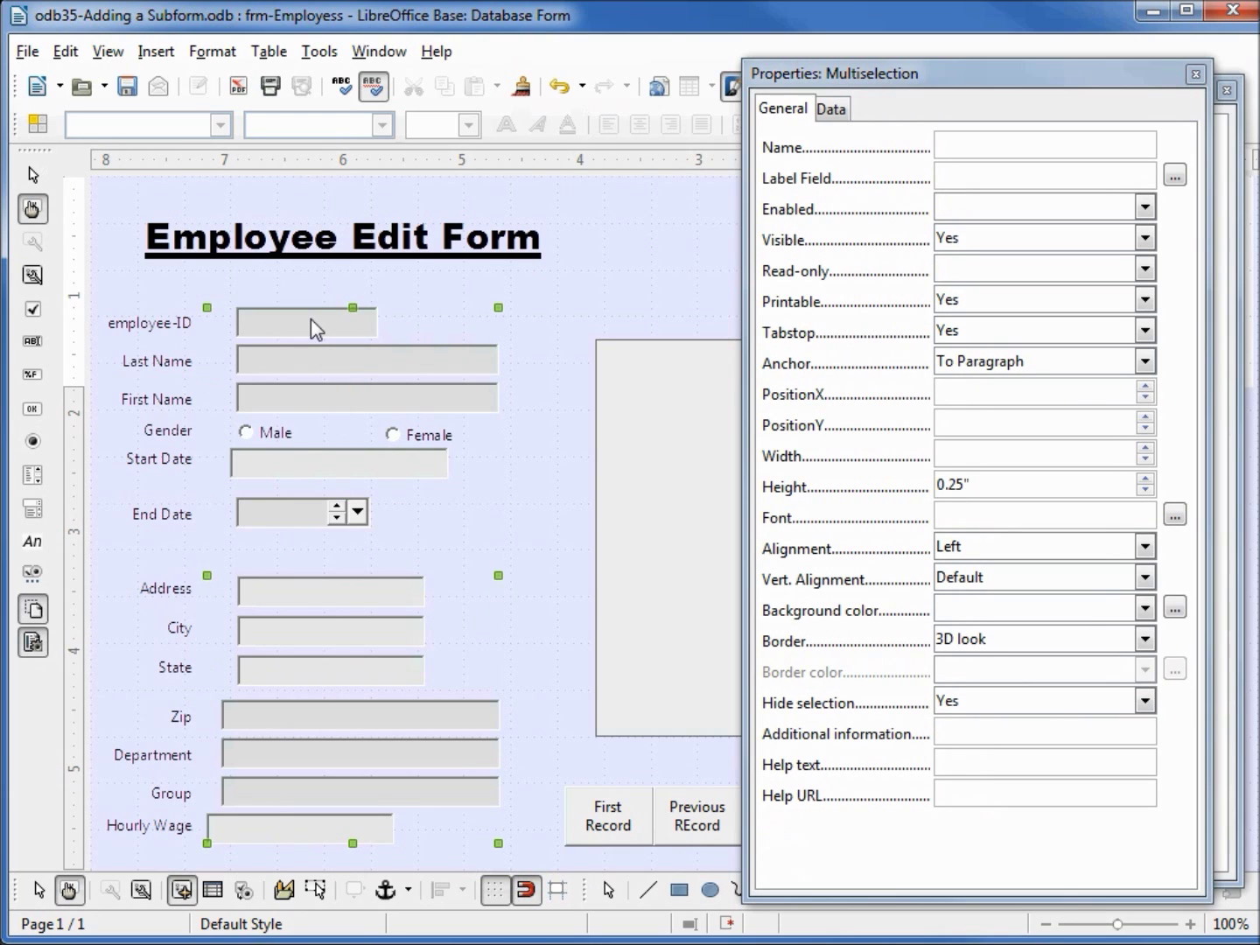
right_click(334, 358)
mouse_move(424, 507)
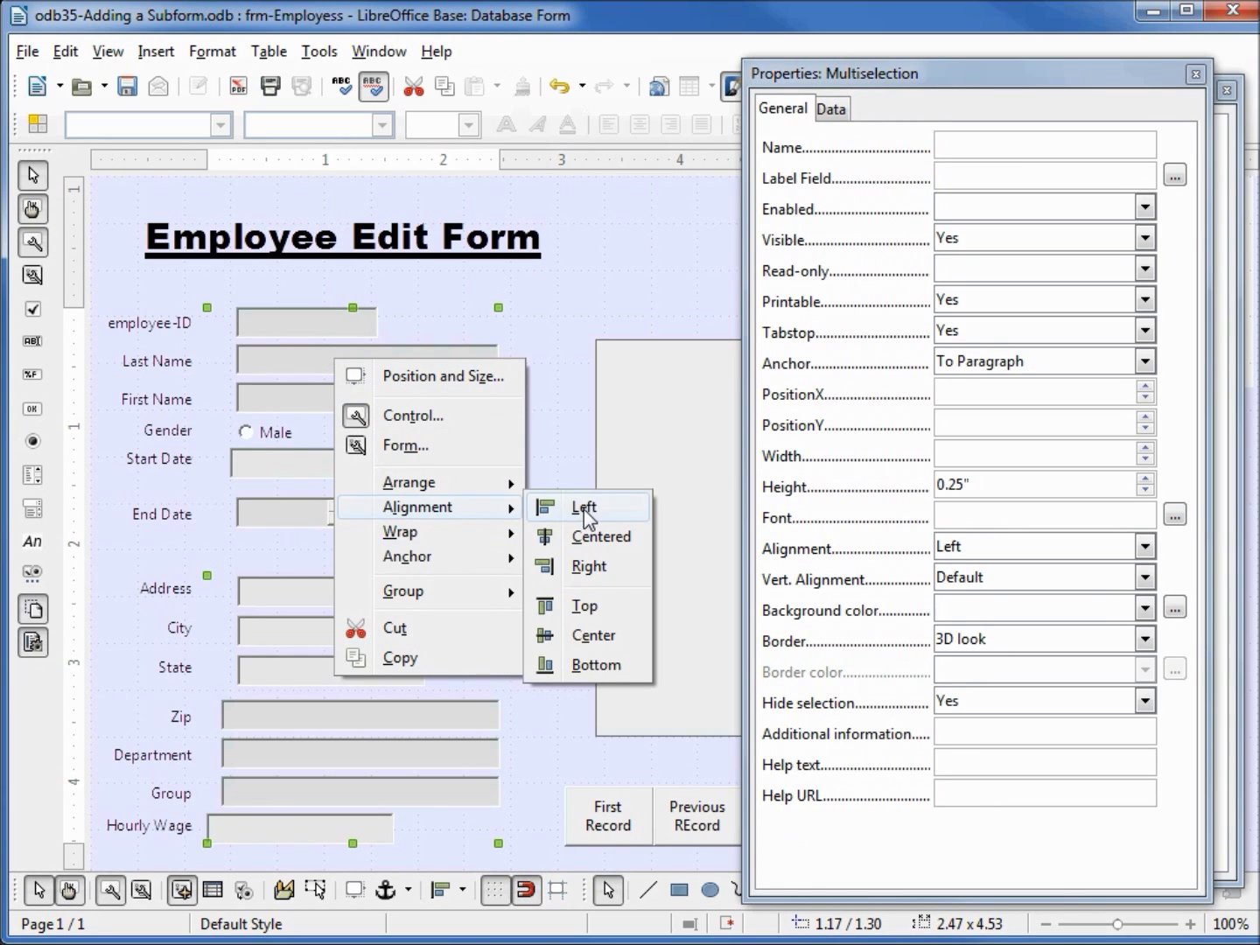
left_click(584, 509)
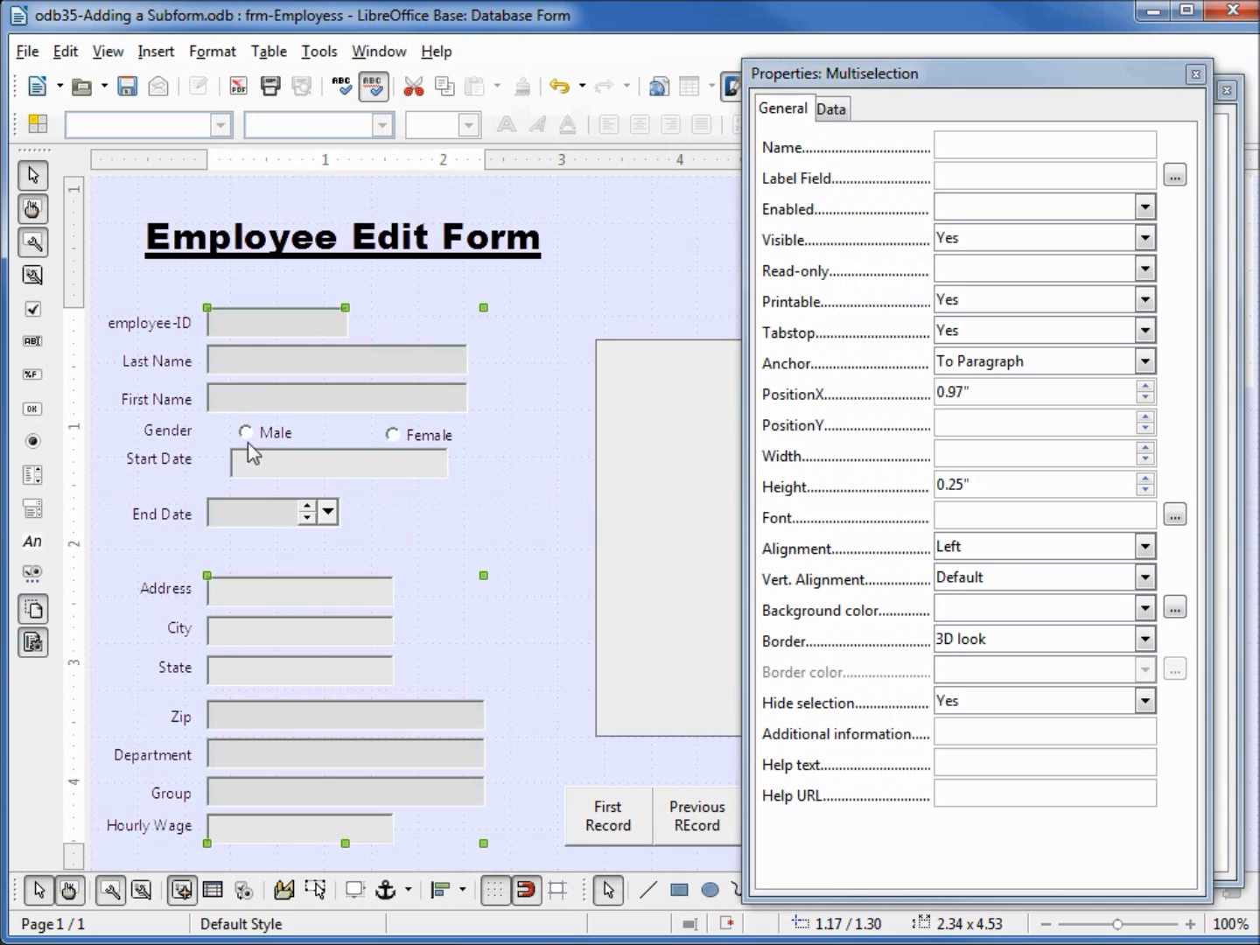
Step: Set the Start Date field's PositionX to 0.97 inch to match employee-ID
left_click(224, 327)
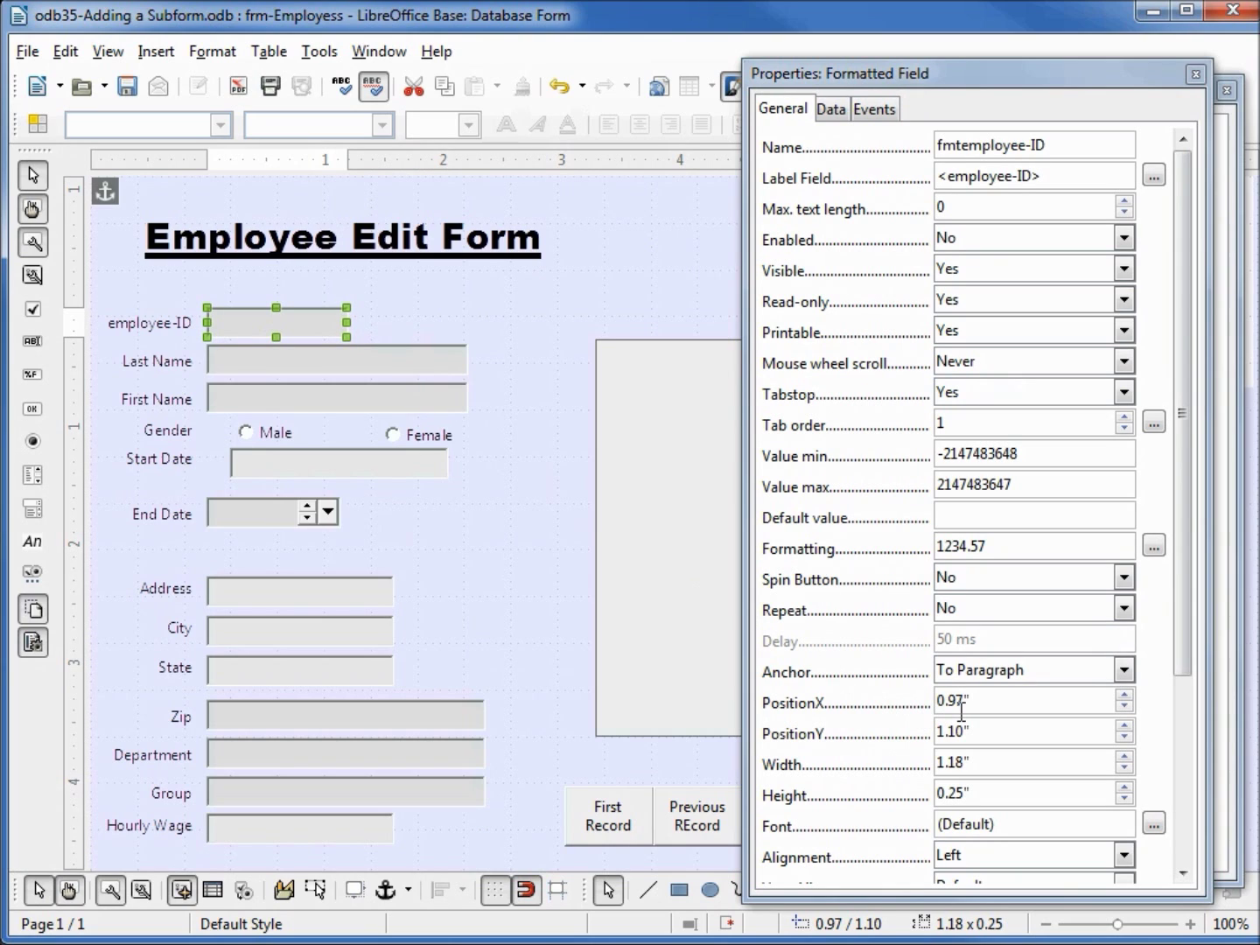
left_click(304, 454)
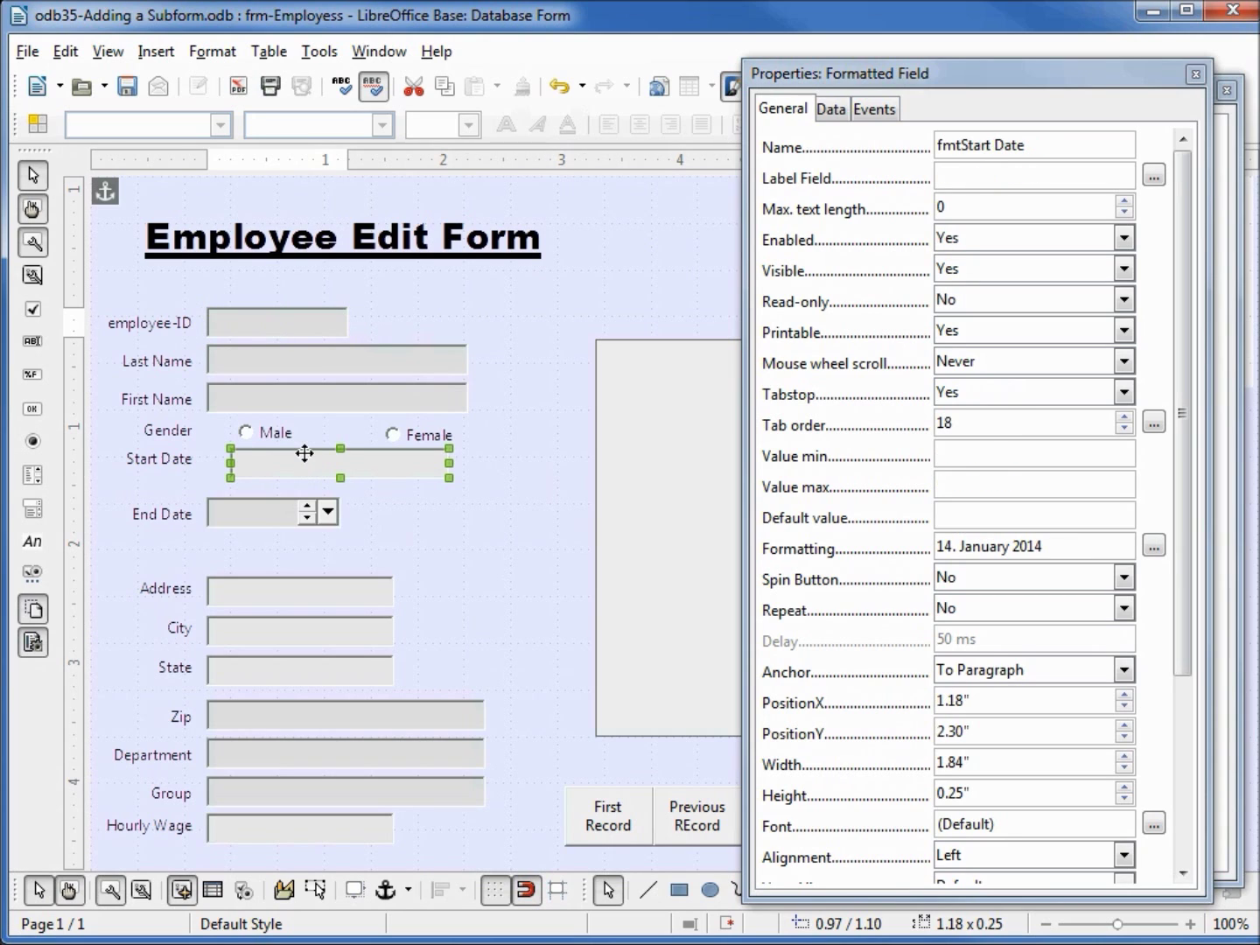
double_click(984, 700)
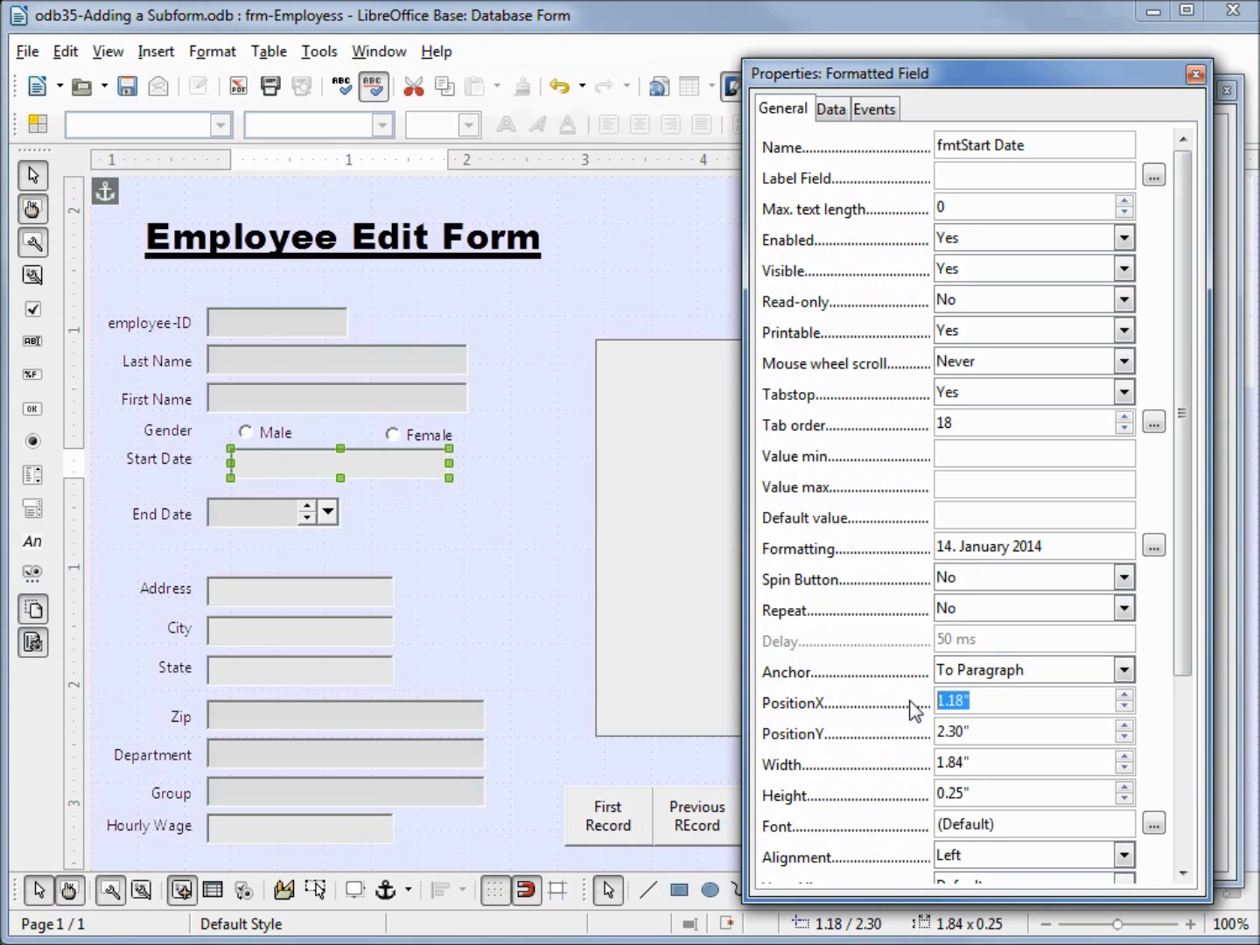
type("0.97")
key("Tab")
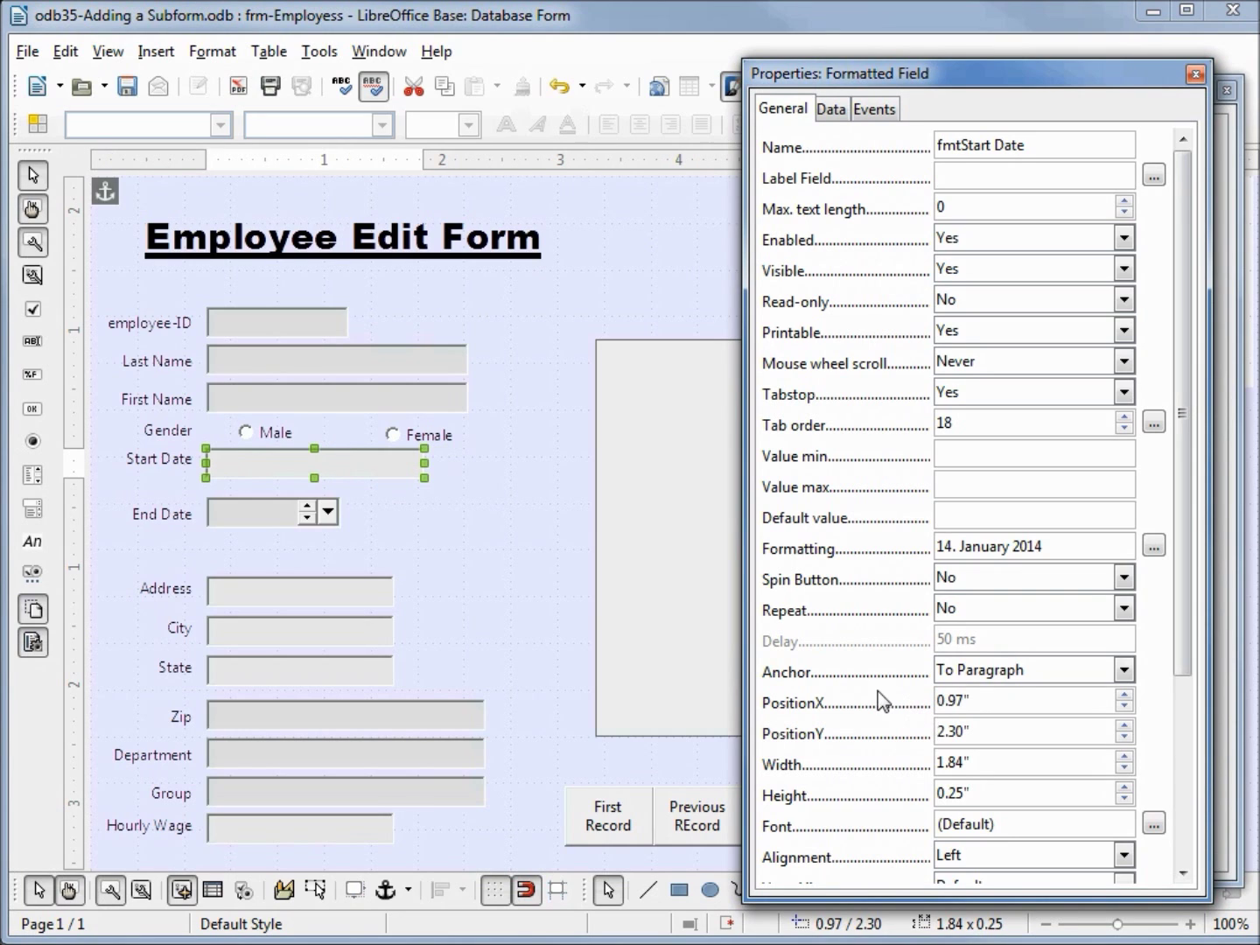
left_click(280, 432)
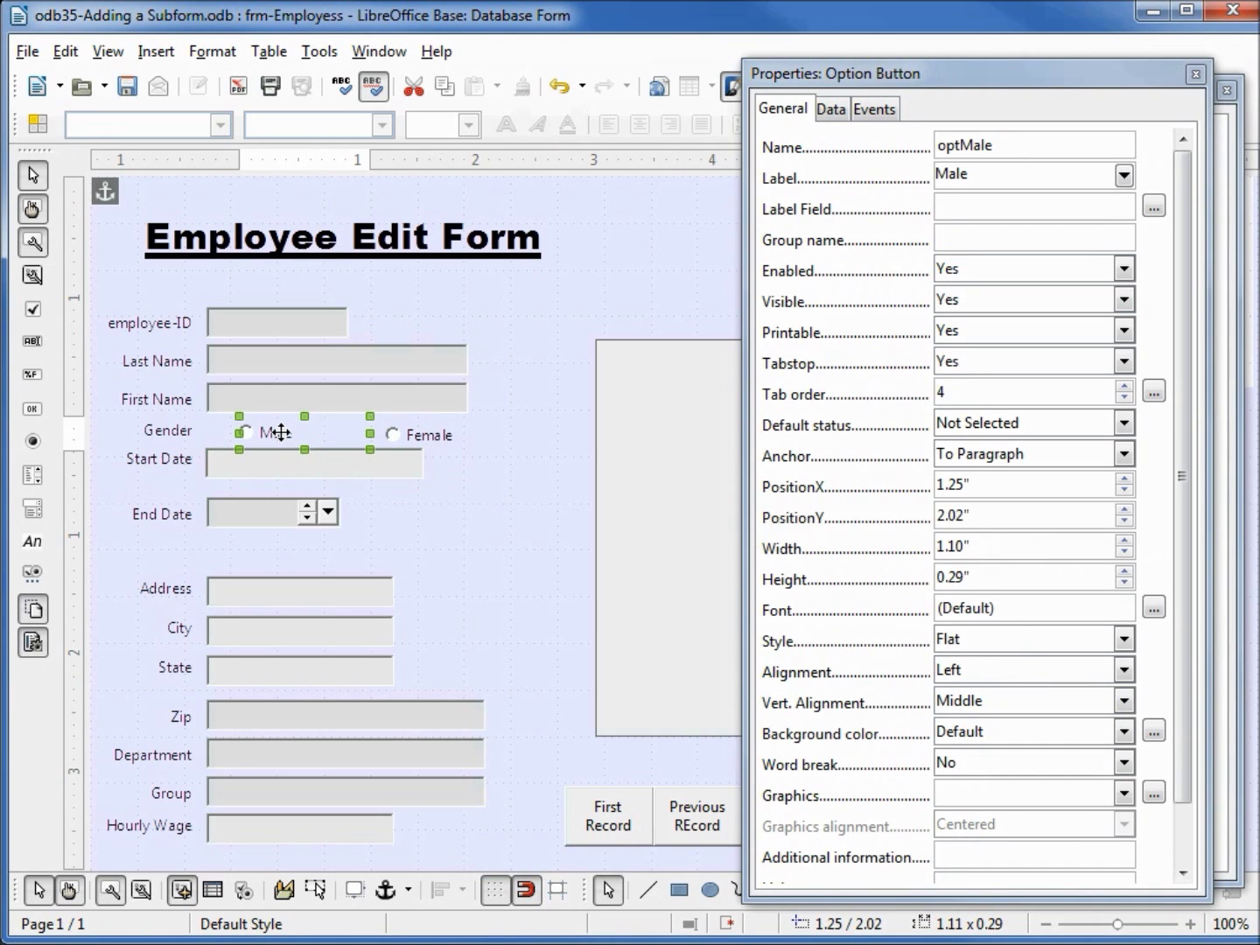
Step: Nudge both the Male and Female option buttons left toward the Gender label, ending beside each other
key("Left")
key("Left")
key("Left")
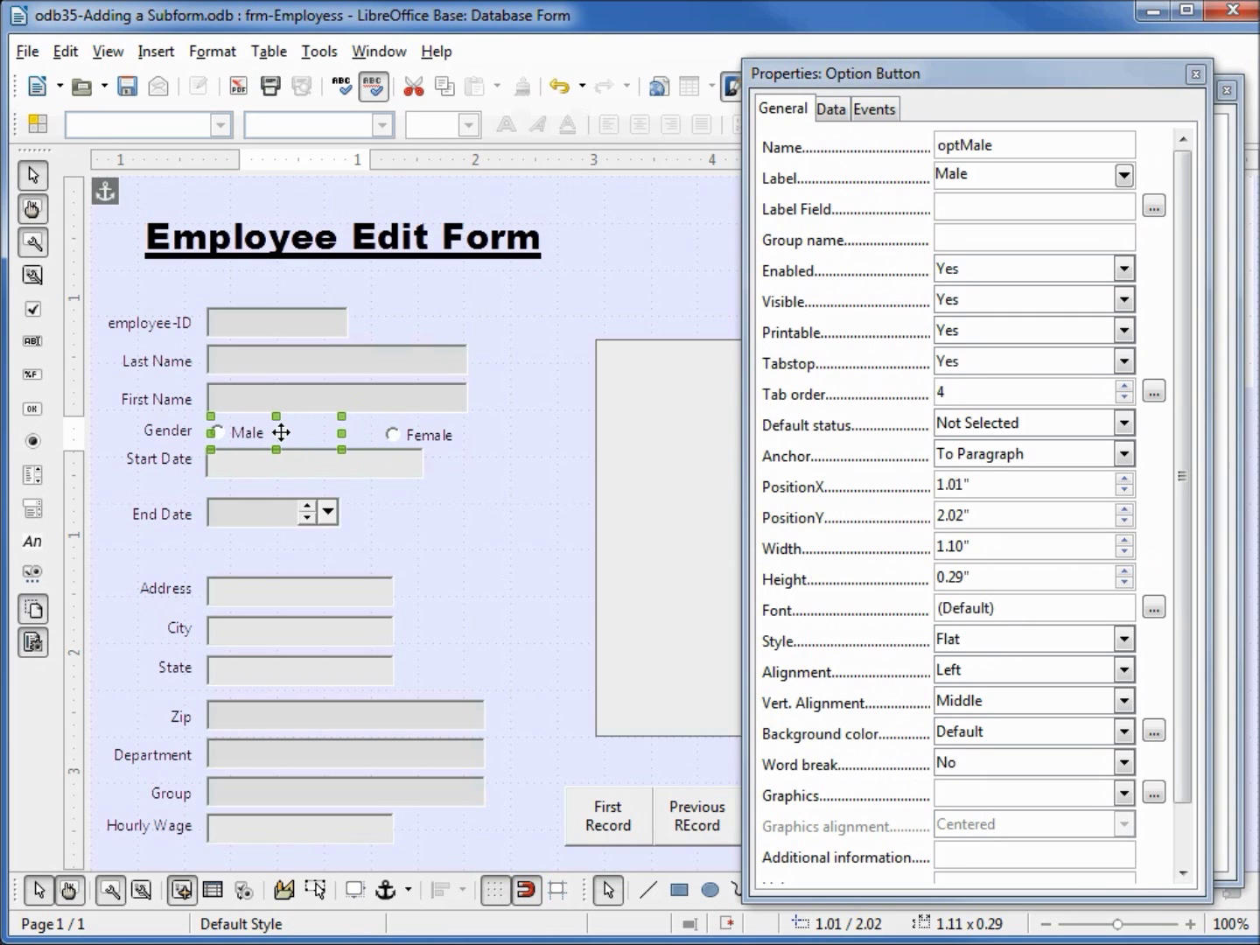
left_click(428, 434)
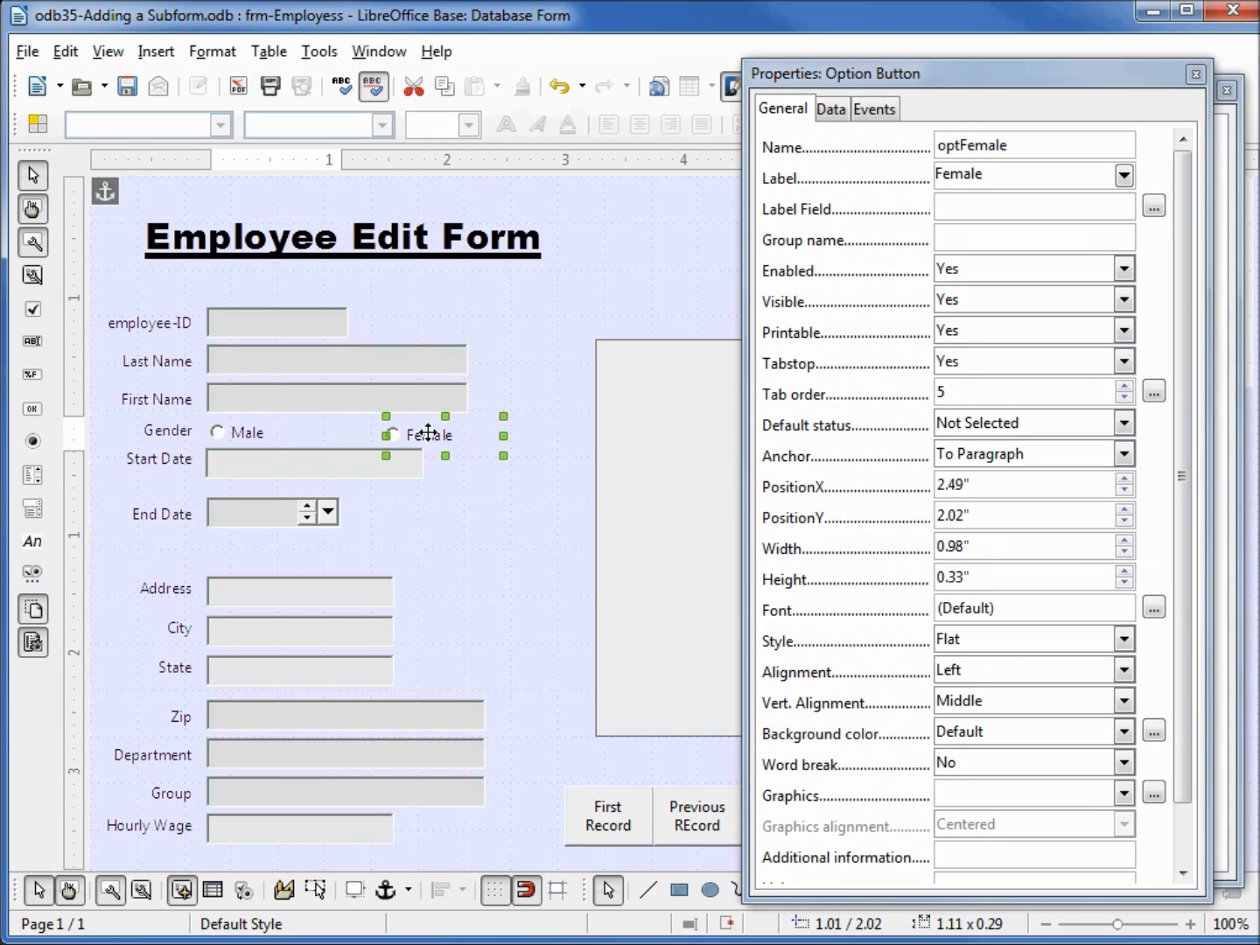
key("Left")
key("Left")
key("Left")
key("Left")
key("Left")
key("Left")
key("Left")
key("Left")
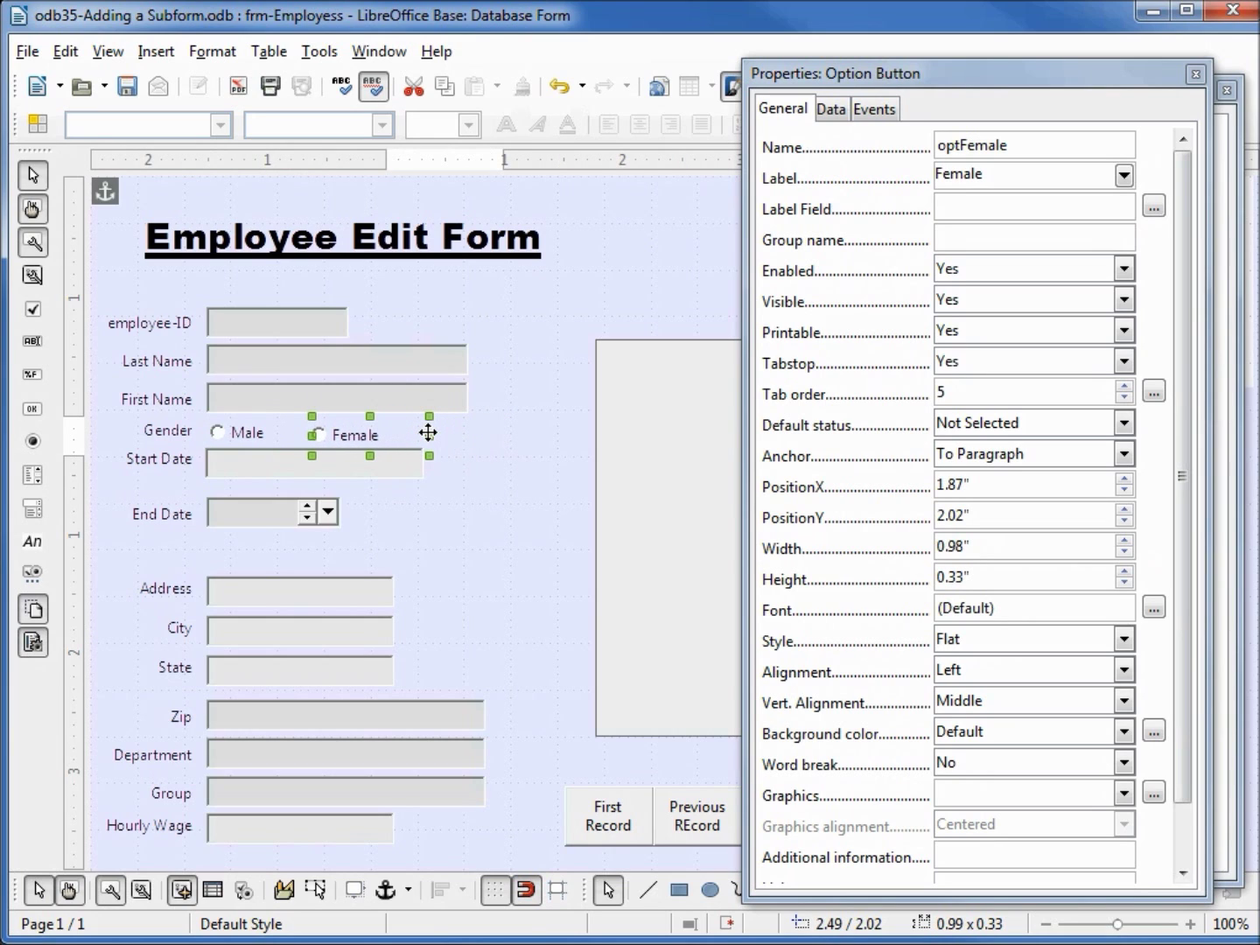
left_click(494, 454)
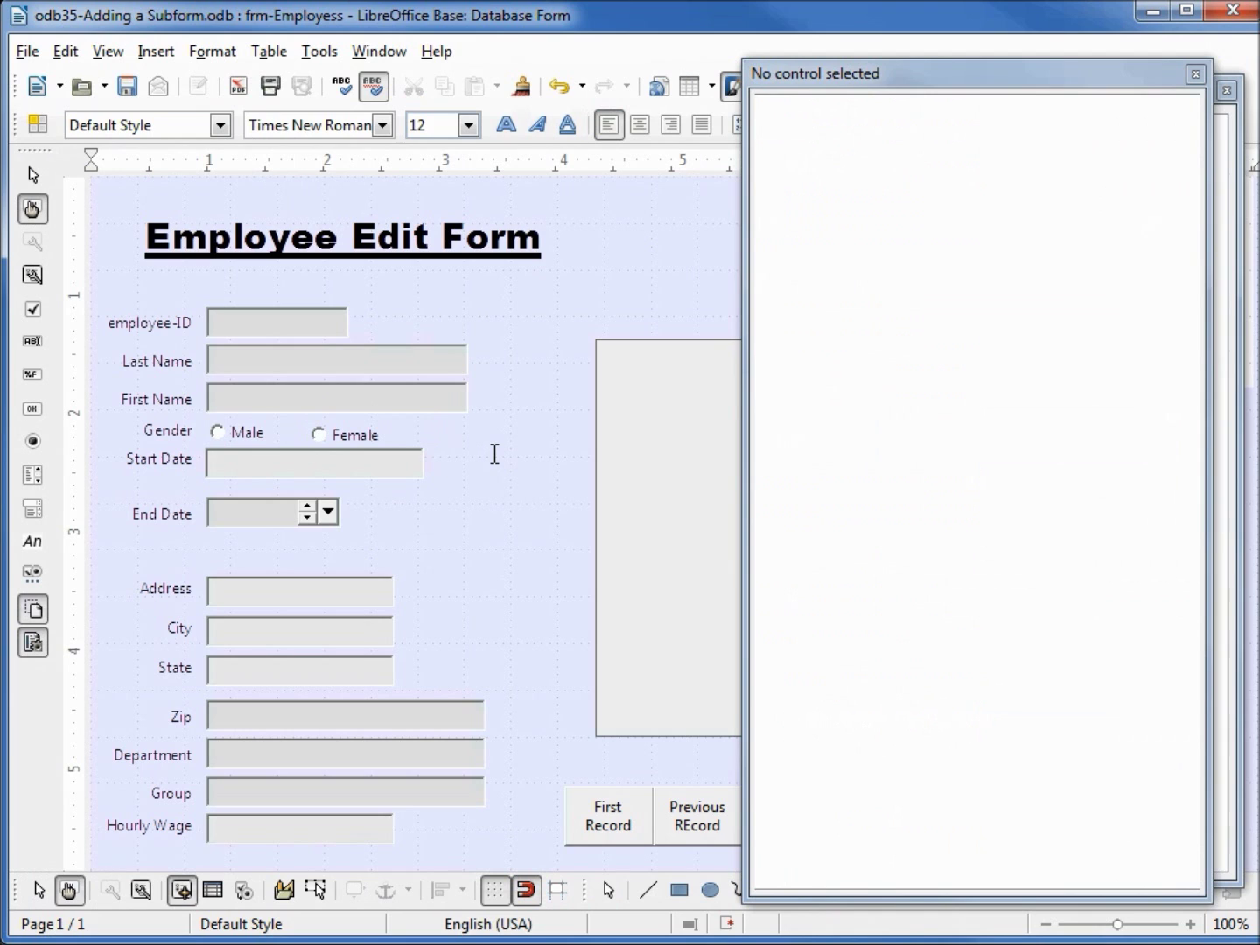
Step: Move the imgEmployeePic photo area up near the top of the form
left_click(1195, 74)
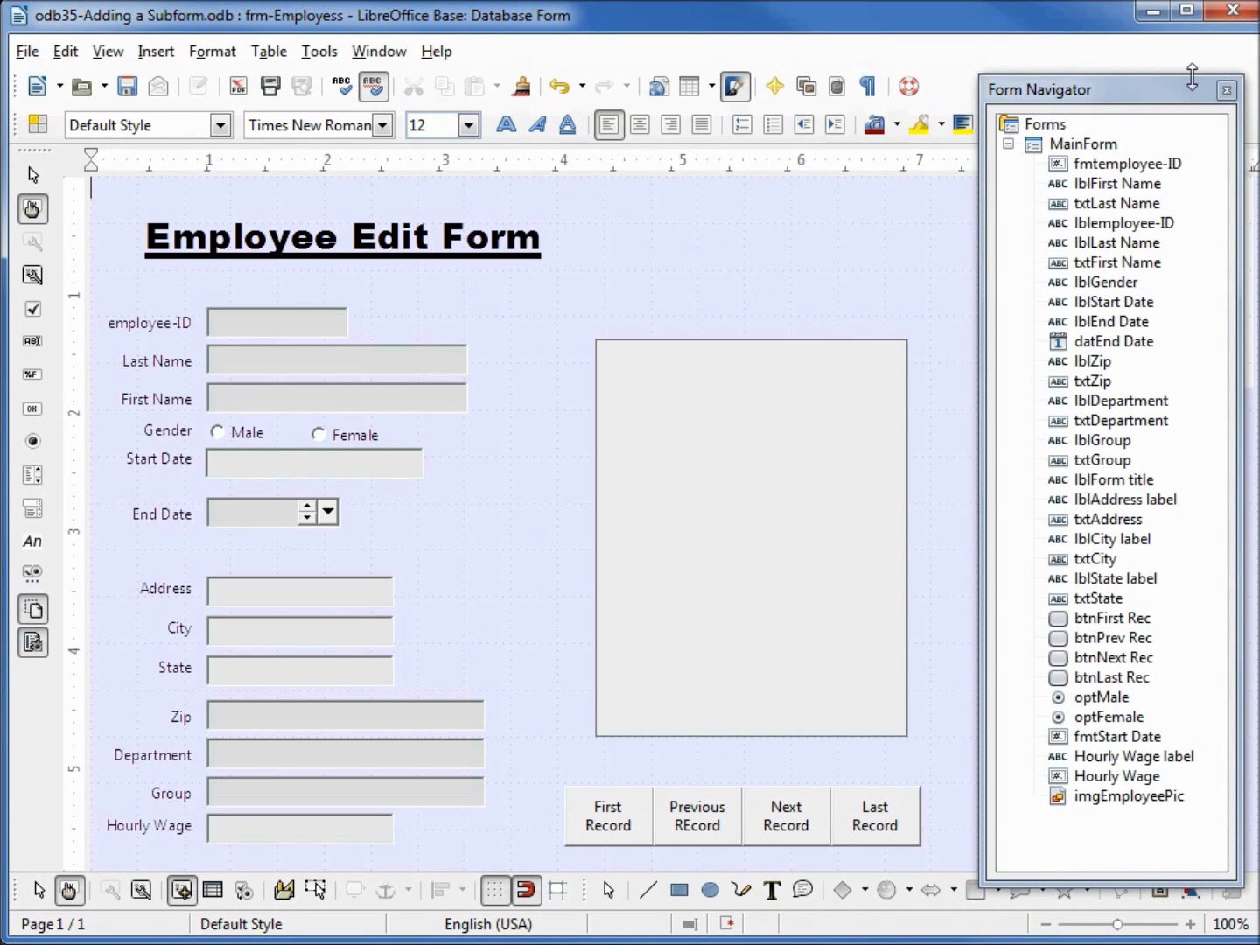
left_click(729, 463)
left_click_drag(728, 463, 728, 463)
key("Up")
key("Up")
key("Up")
key("Up")
key("Up")
key("Up")
key("Up")
key("Up")
key("Up")
key("Up")
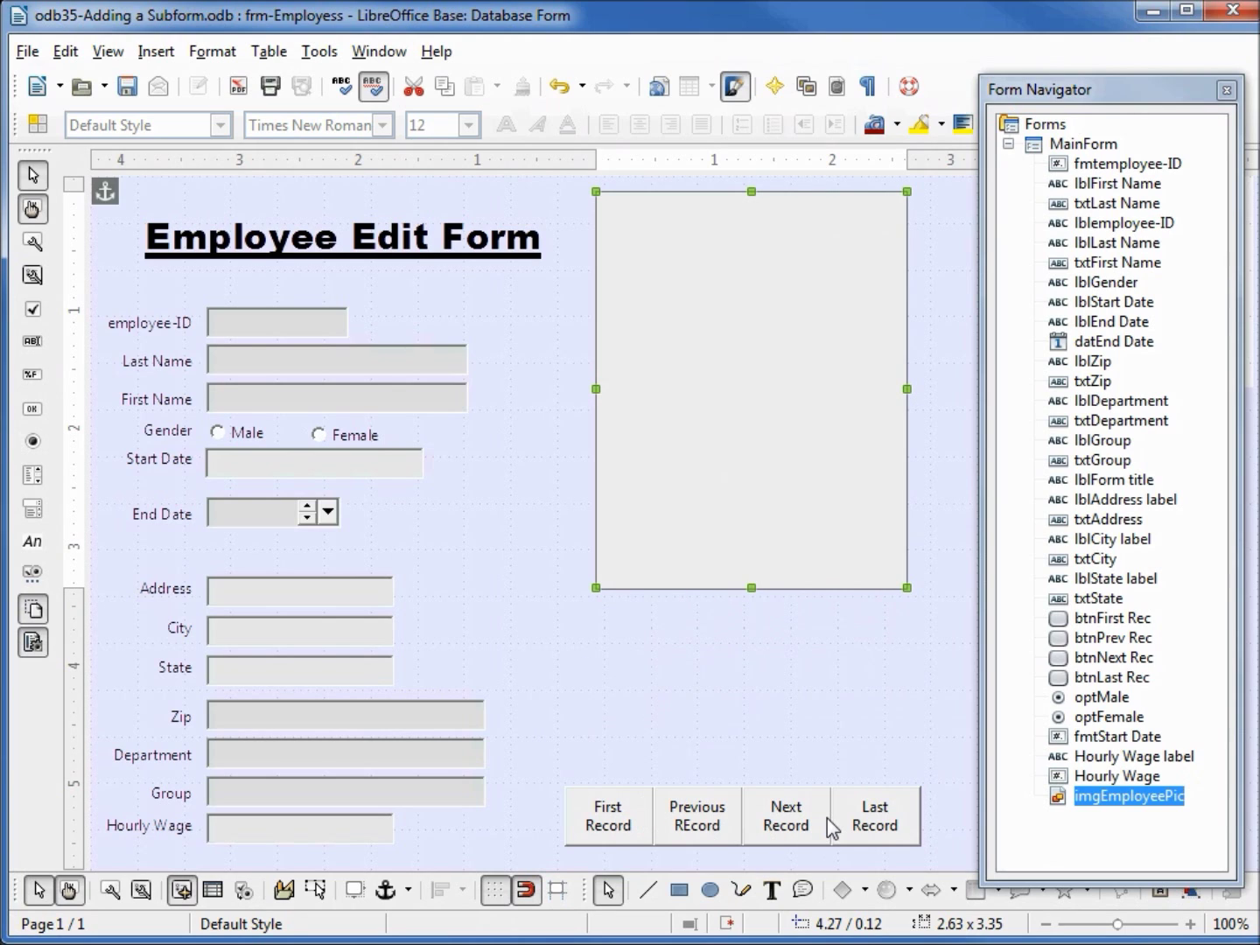
Step: Lower the wallet logo image slightly on the form
left_click(1225, 90)
left_click(1147, 270)
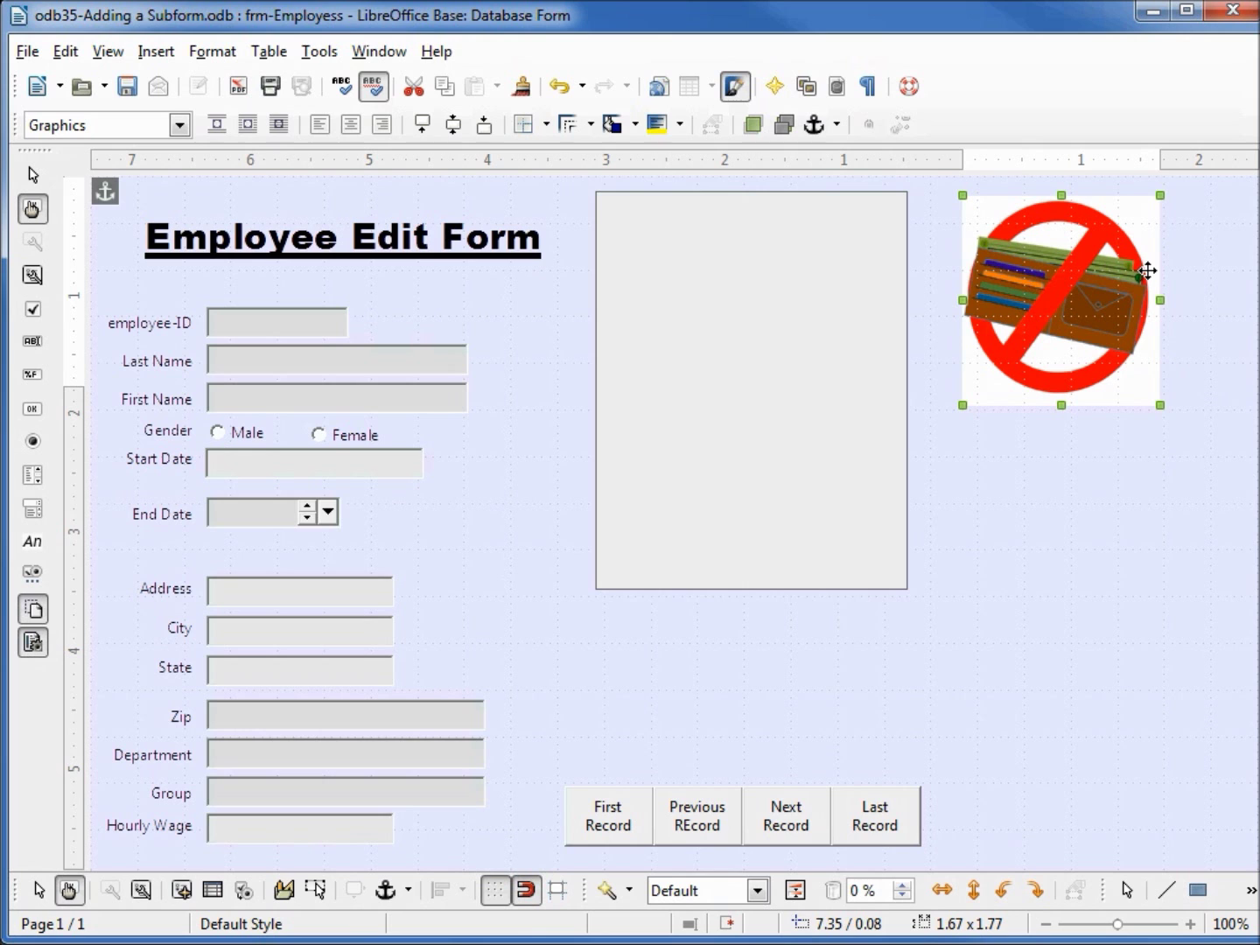
key("Down")
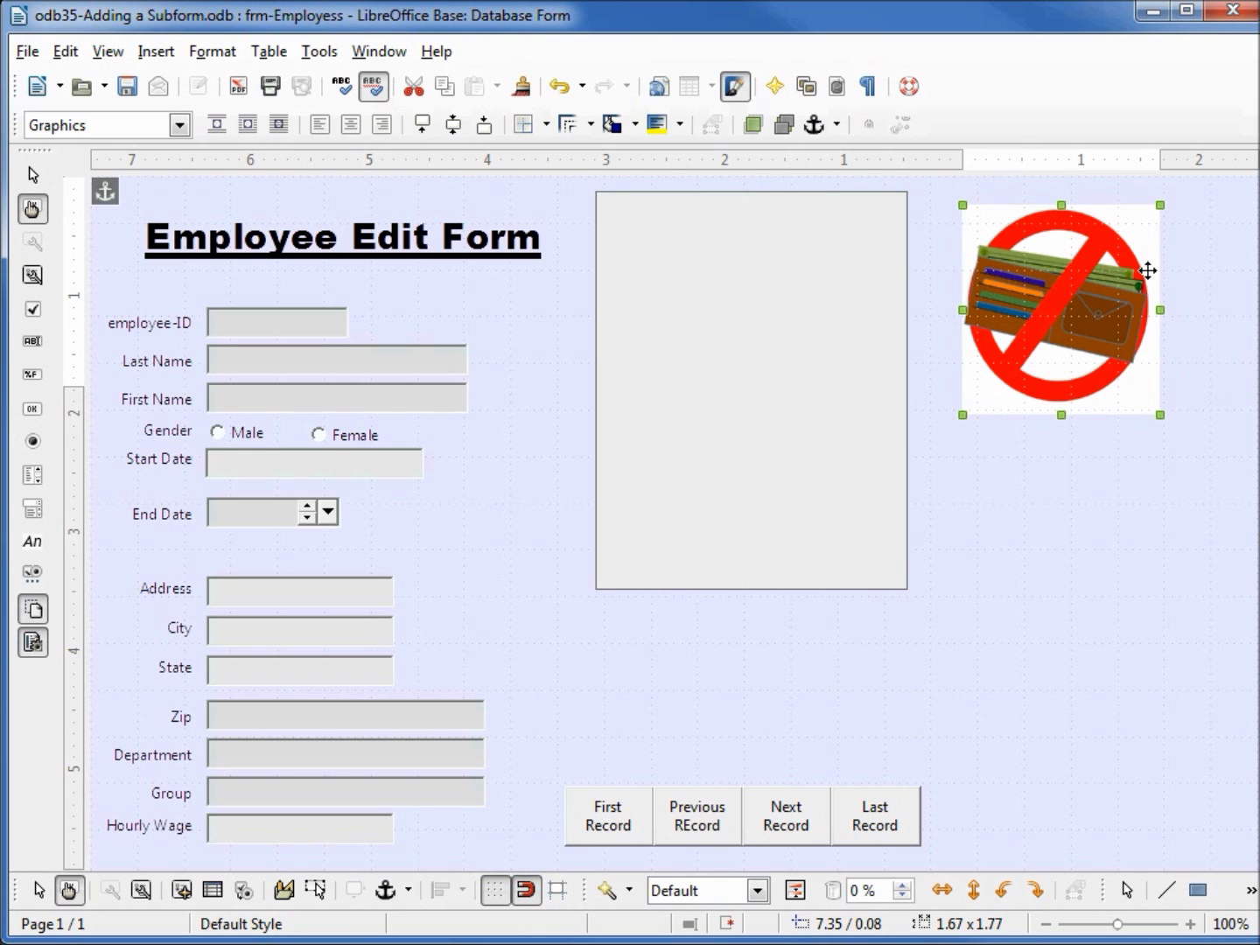